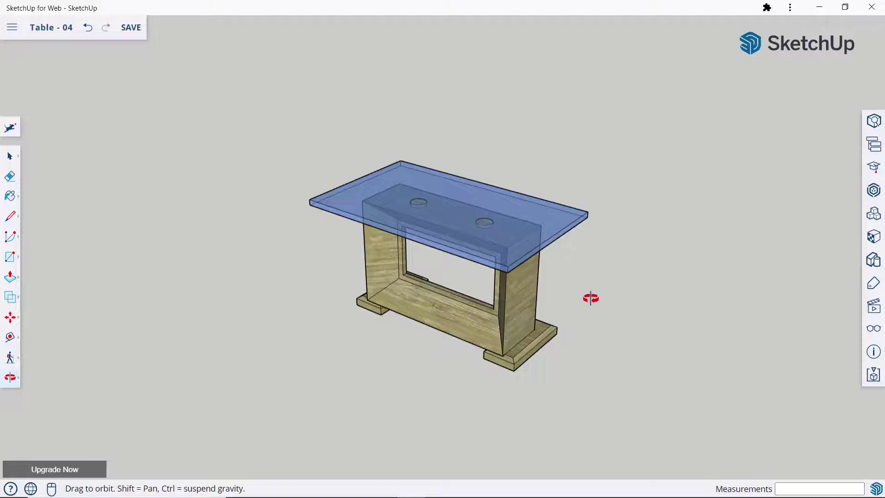
# Orbit around the finished Table - 04 model, then start a new blank Untitled model
pyautogui.moveTo(590, 298)
pyautogui.mouseDown()
pyautogui.moveTo(498, 307)
pyautogui.moveTo(511, 298)
pyautogui.moveTo(435, 296)
pyautogui.moveTo(520, 297)
pyautogui.moveTo(484, 290)
pyautogui.moveTo(470, 271)
pyautogui.mouseUp()
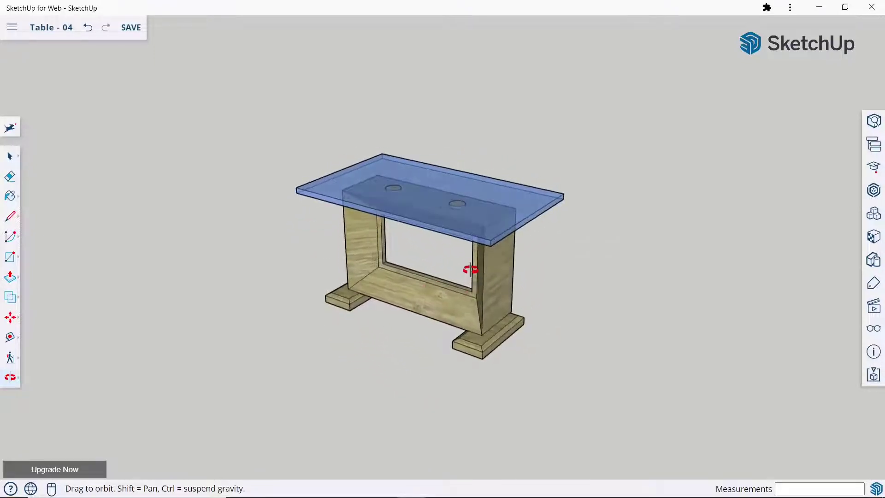
pyautogui.scroll(3, 441, 201)
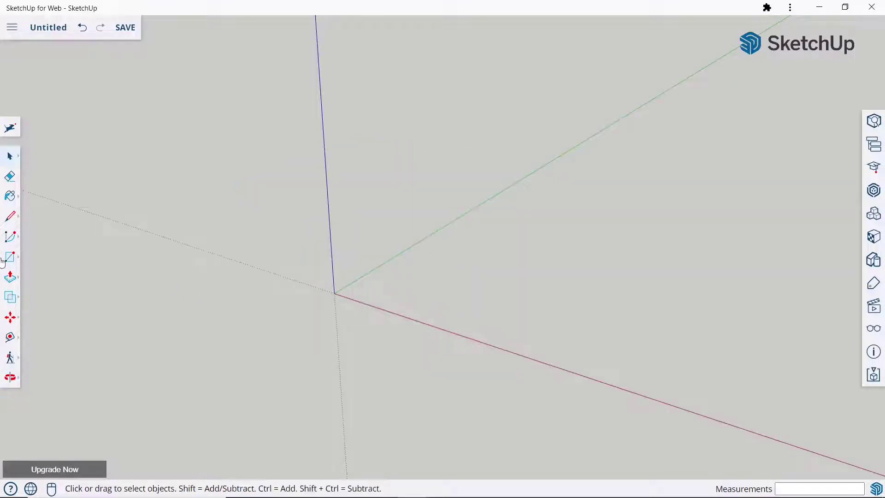
# Draw a 1500 × 1000 mm rectangle starting at the origin
pyautogui.click(9, 257)
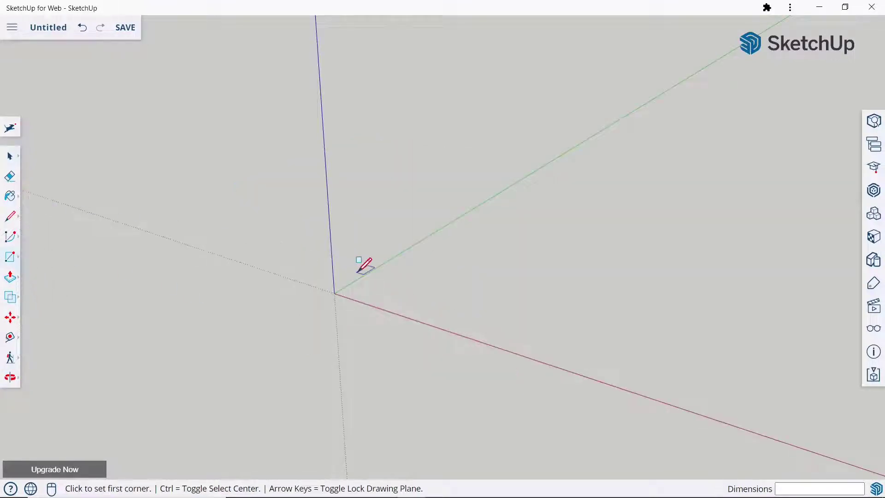
pyautogui.click(334, 293)
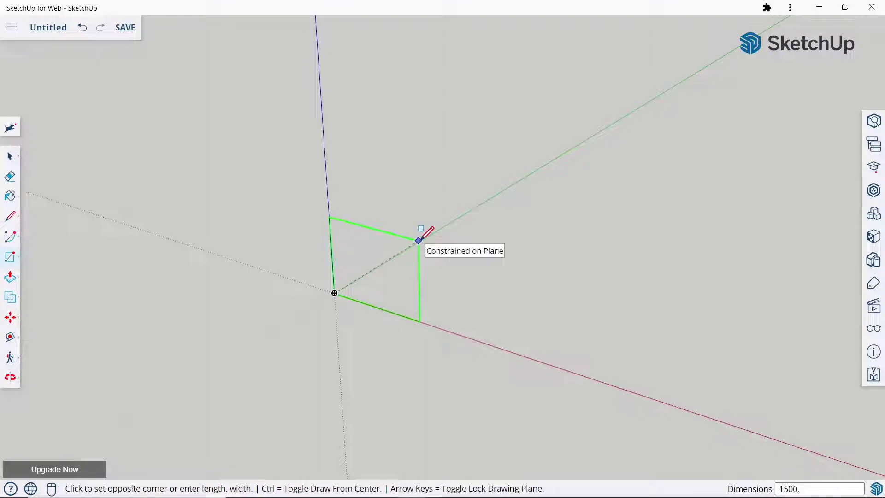
pyautogui.press('Return')
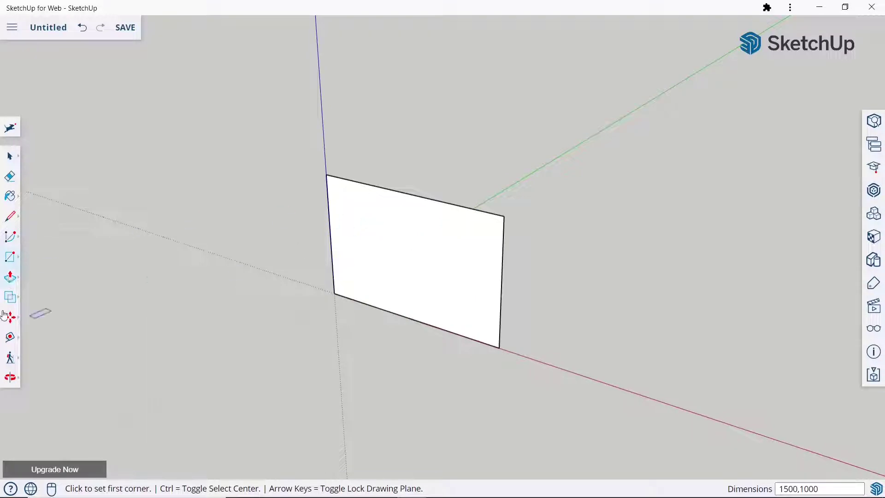
# Extrude the rectangle 500 mm into a solid box
pyautogui.click(10, 276)
pyautogui.click(430, 278)
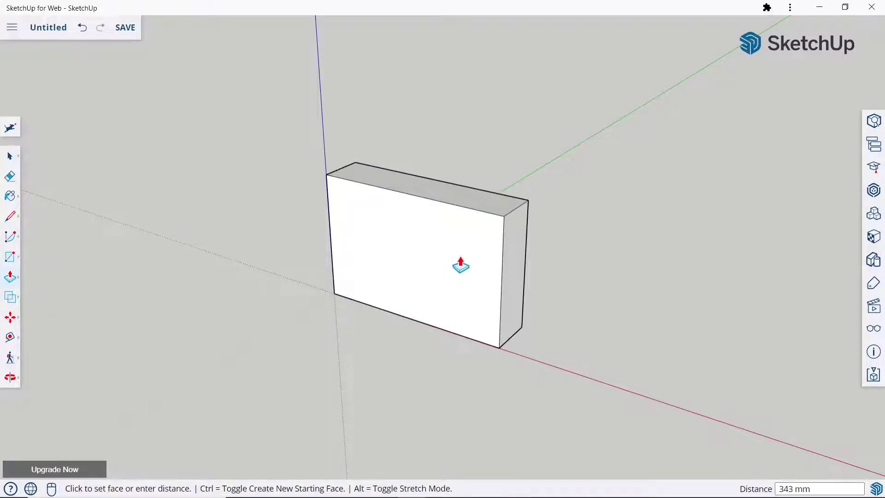
pyautogui.write('500')
pyautogui.press('Return')
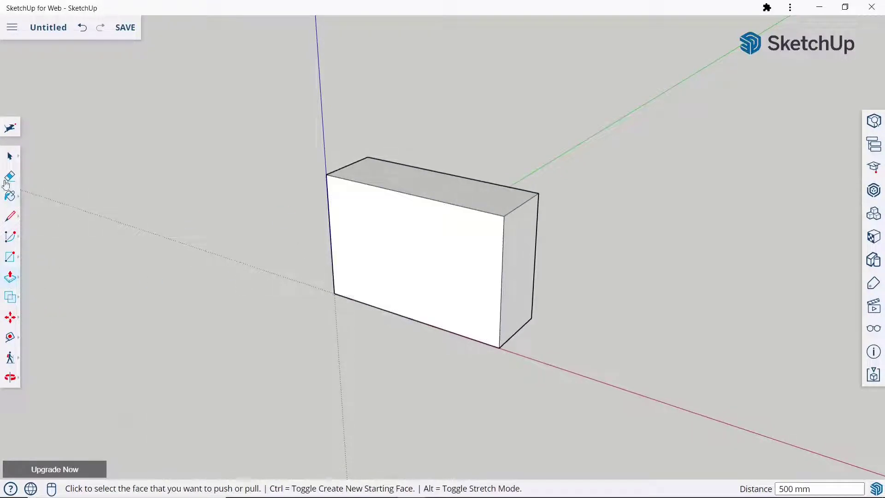
pyautogui.click(10, 175)
pyautogui.click(10, 156)
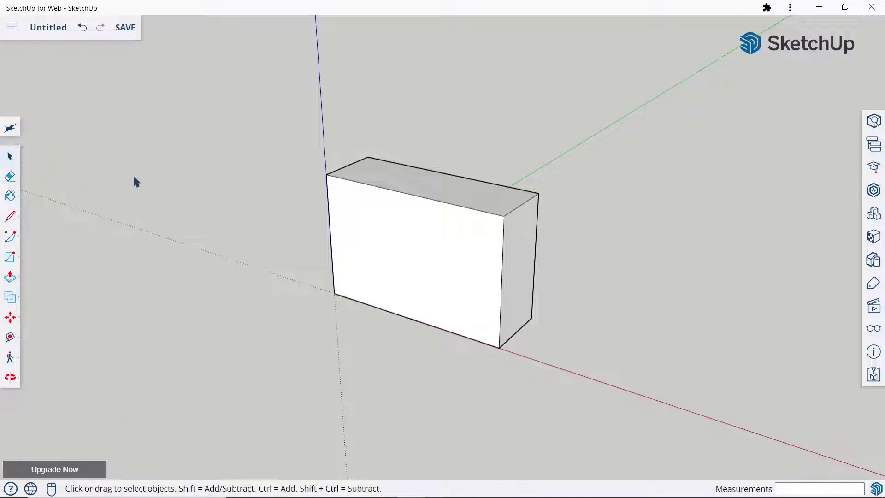
# Undo the last action and offset an inset rectangle on the box's front face
pyautogui.hotkey('ctrl', 'z')
pyautogui.click(10, 276)
pyautogui.click(40, 302)
pyautogui.click(397, 314)
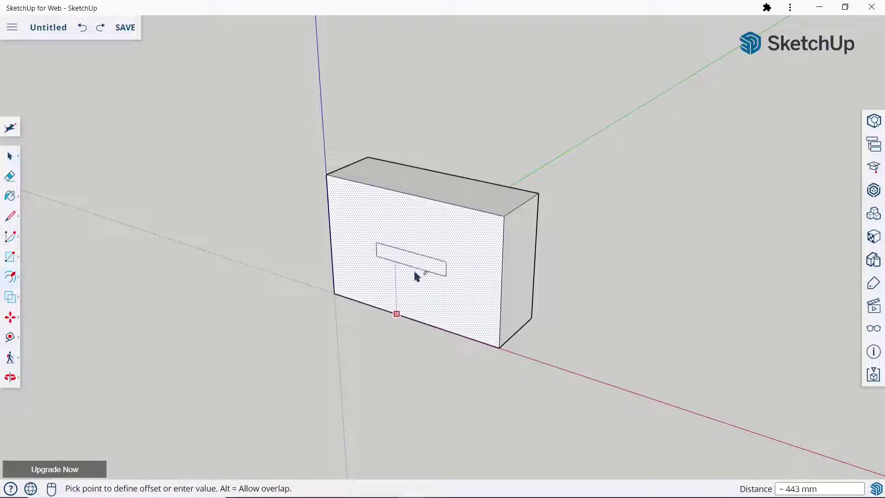
pyautogui.press('Return')
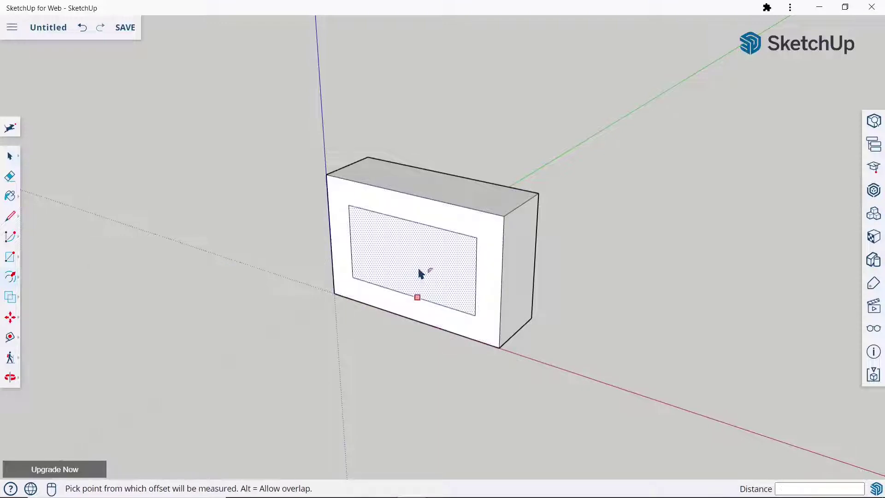
pyautogui.press('Escape')
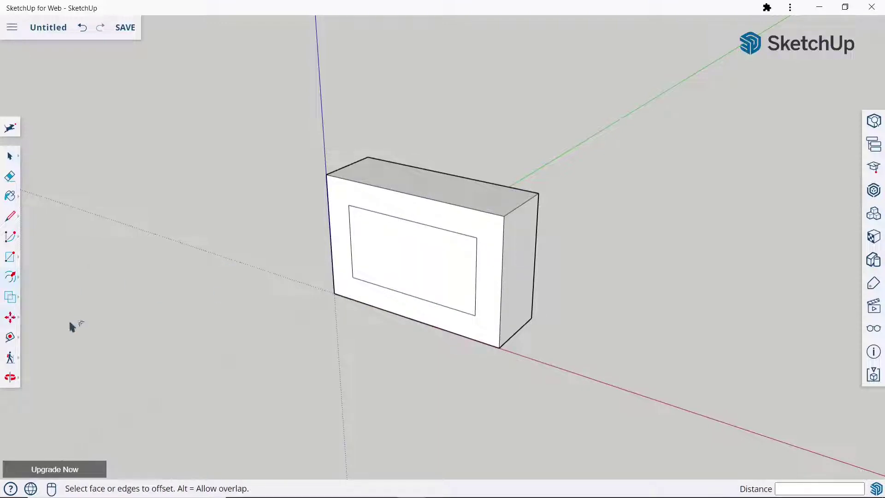
# Move the inner face 225 mm back into the box to form a tapered recess
pyautogui.click(433, 281)
pyautogui.press('Escape')
pyautogui.press('m')
pyautogui.click(415, 271)
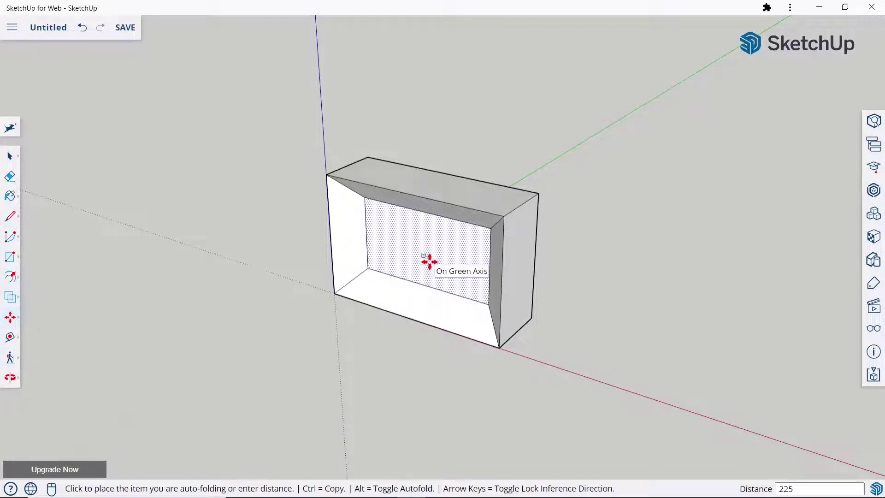
pyautogui.click(431, 261)
pyautogui.moveTo(573, 253)
pyautogui.mouseDown(button='middle')
pyautogui.moveTo(221, 262)
pyautogui.moveTo(409, 292)
pyautogui.moveTo(184, 310)
pyautogui.moveTo(482, 297)
pyautogui.moveTo(378, 297)
pyautogui.mouseUp(button='middle')
# Offset the box's opposite face inward by 200 mm
pyautogui.click(11, 277)
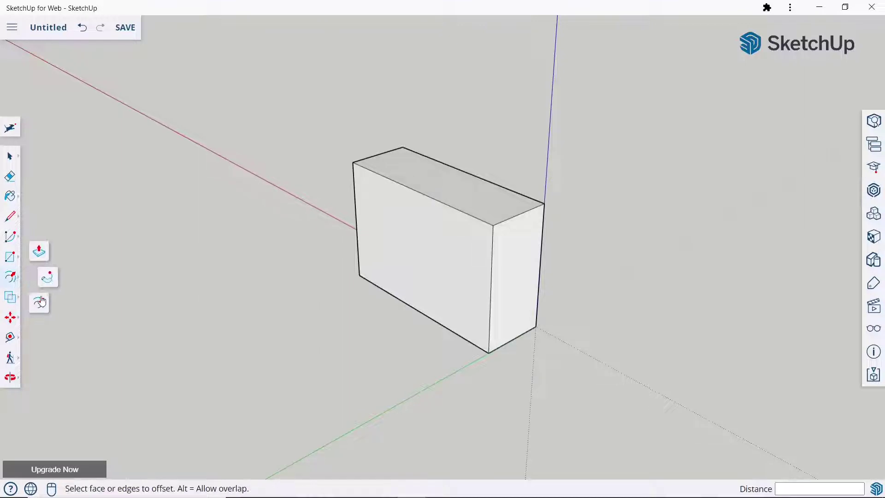
pyautogui.click(490, 290)
pyautogui.write('200')
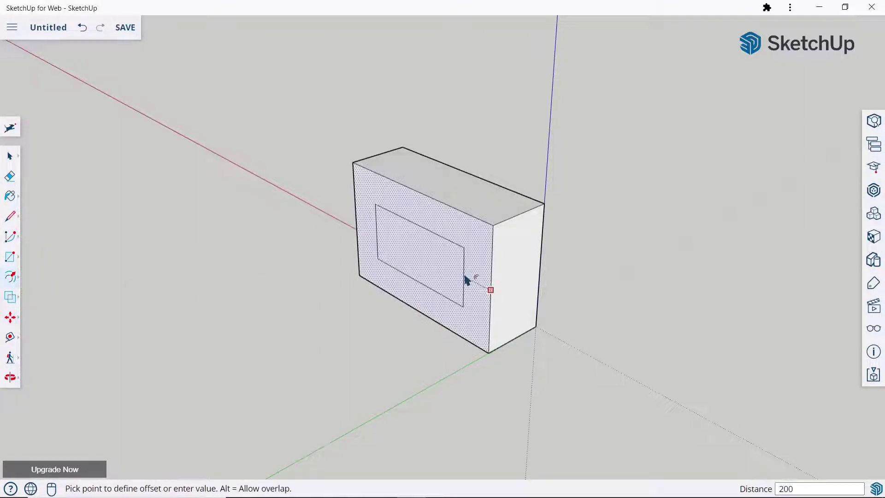
pyautogui.press('Return')
# Push that inner face 225 mm into the box
pyautogui.click(10, 317)
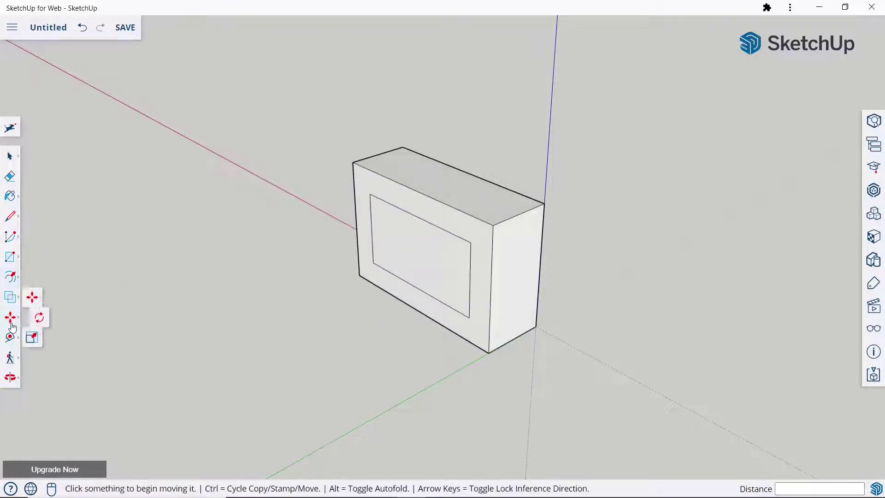
pyautogui.click(427, 257)
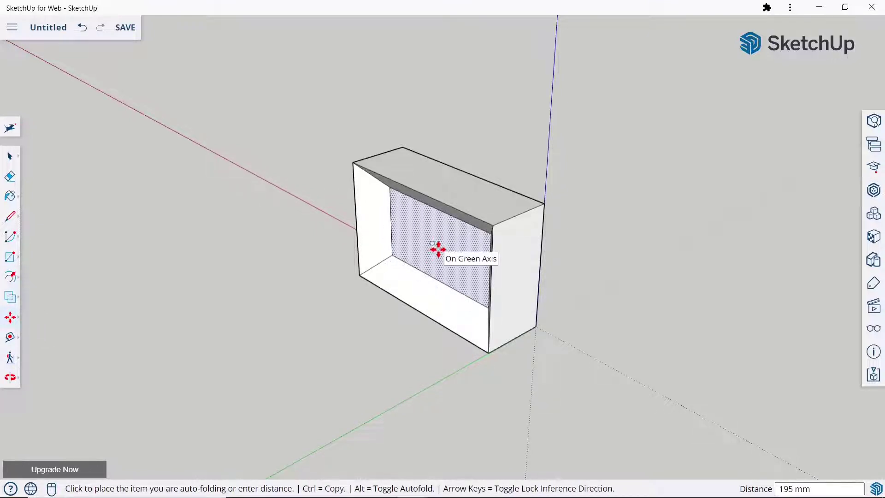
pyautogui.write('5')
pyautogui.press('Return')
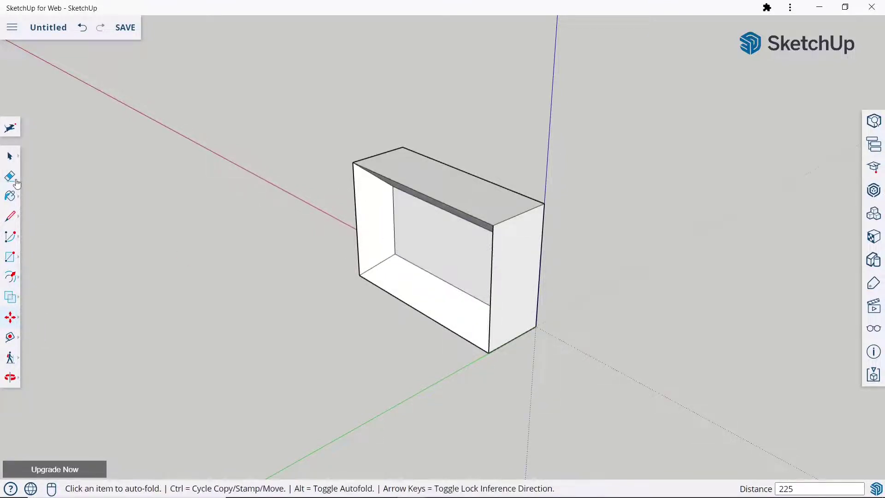
pyautogui.click(17, 159)
pyautogui.scroll(2, 612, 253)
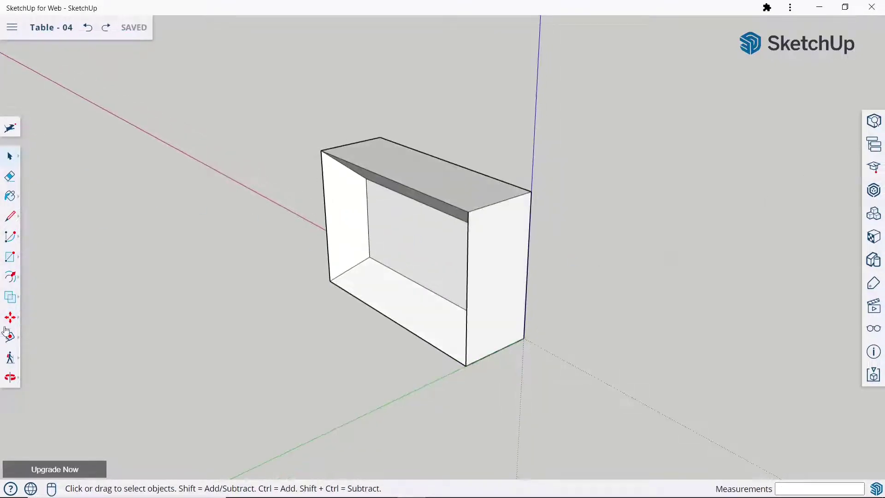
# Offset the middle wall by 50 mm from both recesses
pyautogui.click(10, 292)
pyautogui.click(410, 265)
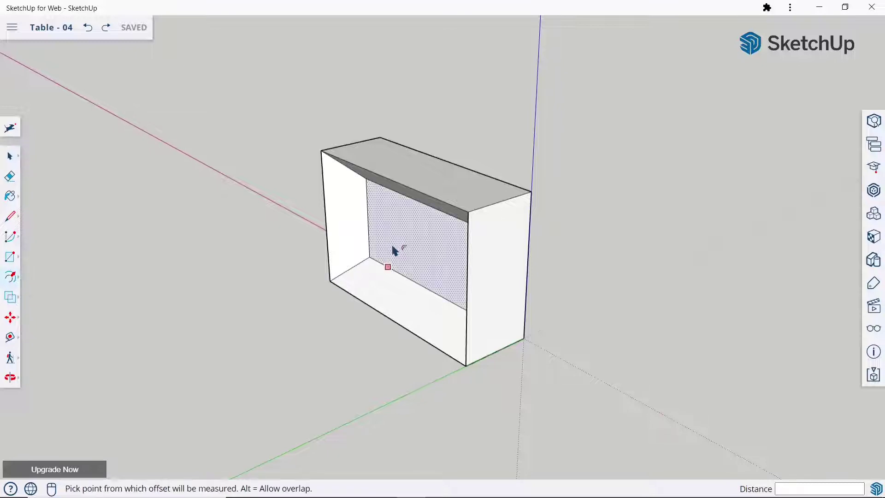
pyautogui.write('50')
pyautogui.press('Return')
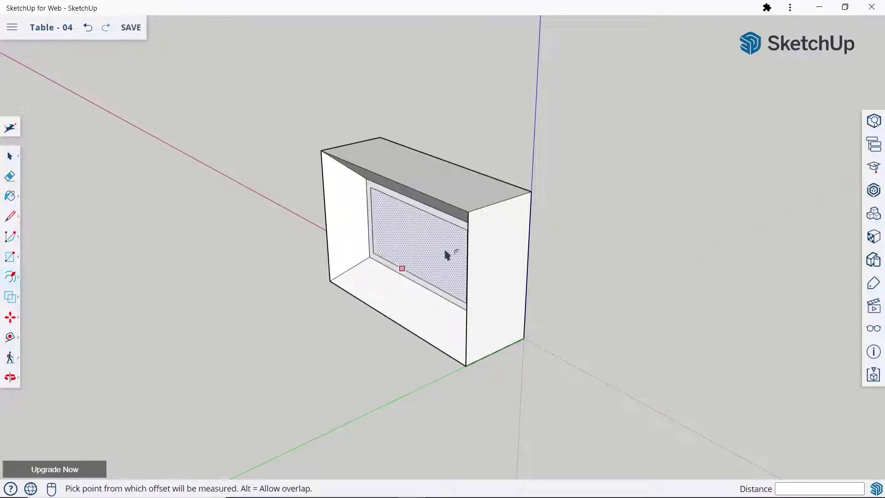
pyautogui.moveTo(528, 235)
pyautogui.mouseDown(button='middle')
pyautogui.moveTo(211, 233)
pyautogui.moveTo(393, 273)
pyautogui.moveTo(126, 272)
pyautogui.mouseUp(button='middle')
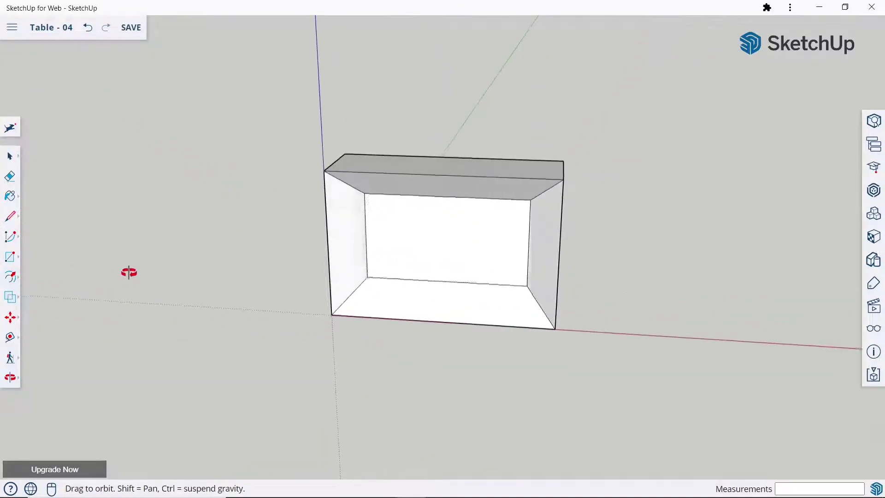
pyautogui.click(425, 279)
pyautogui.write('50')
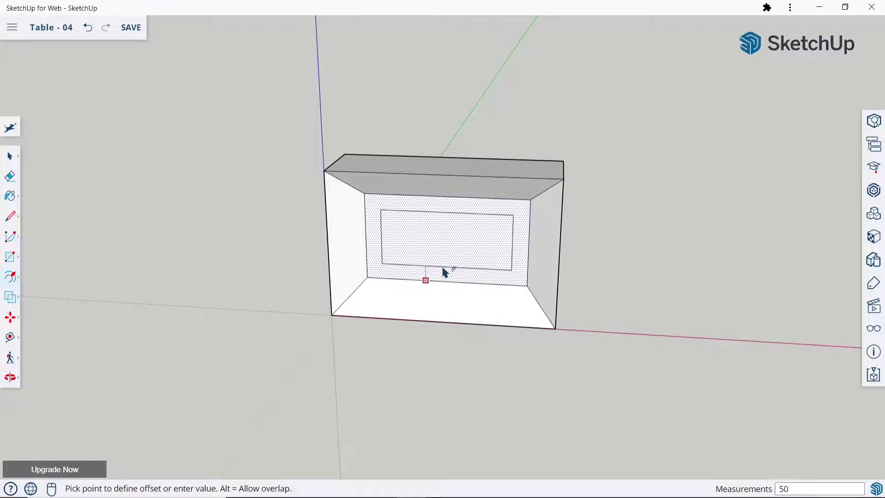
pyautogui.press('Return')
# Delete the middle wall's inner panel to open a hole through the box
pyautogui.moveTo(407, 253); pyautogui.dragTo(555, 250, button='middle')
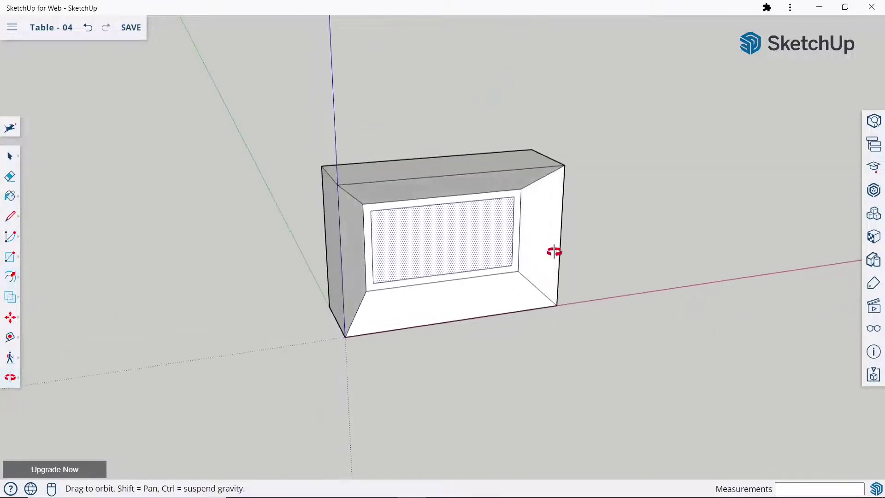
pyautogui.click(10, 159)
pyautogui.click(471, 256)
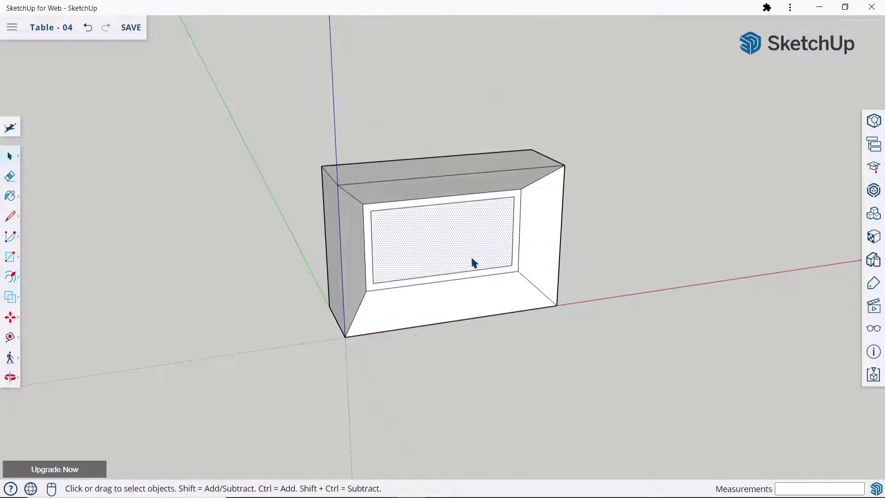
pyautogui.press('Delete')
pyautogui.moveTo(474, 263)
pyautogui.mouseDown(button='middle')
pyautogui.moveTo(577, 270)
pyautogui.moveTo(415, 286)
pyautogui.moveTo(456, 282)
pyautogui.moveTo(458, 253)
pyautogui.moveTo(395, 214)
pyautogui.mouseUp(button='middle')
# Draw an edge across the window lip's open left corner to fill its face
pyautogui.scroll(5, 410, 265)
pyautogui.click(12, 219)
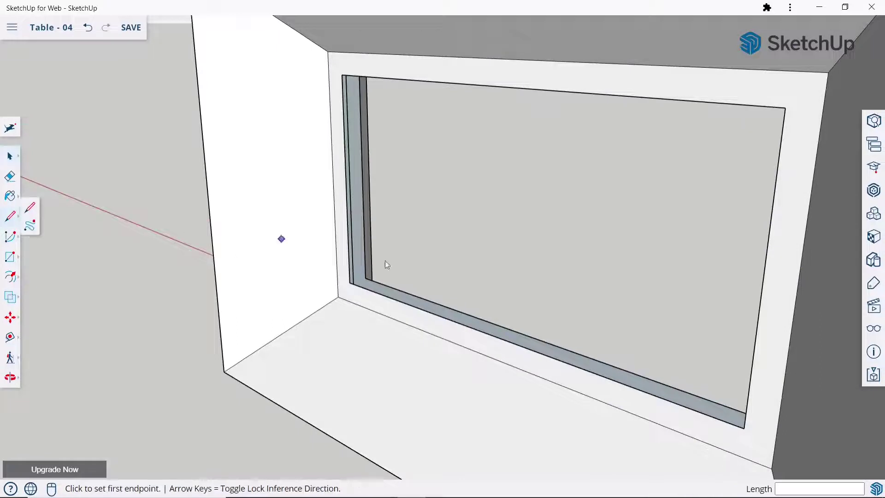
pyautogui.scroll(3, 350, 284)
pyautogui.click(333, 292)
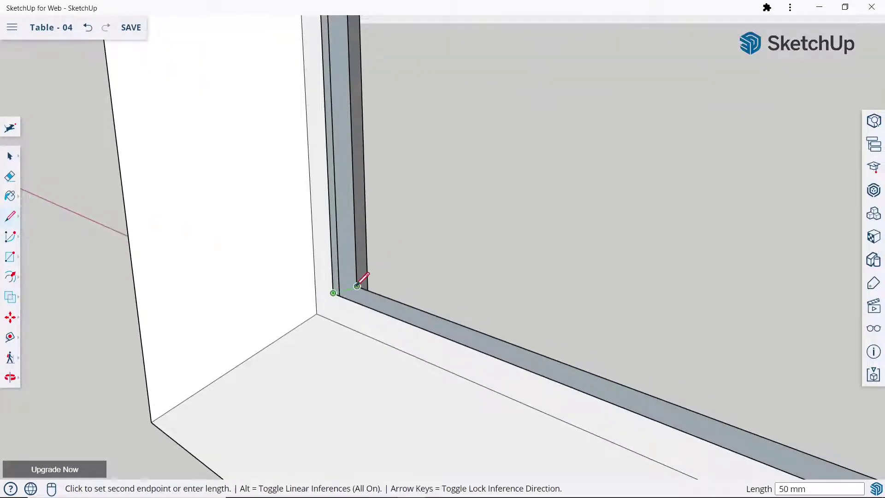
pyautogui.scroll(-3, 379, 318)
pyautogui.press('Escape')
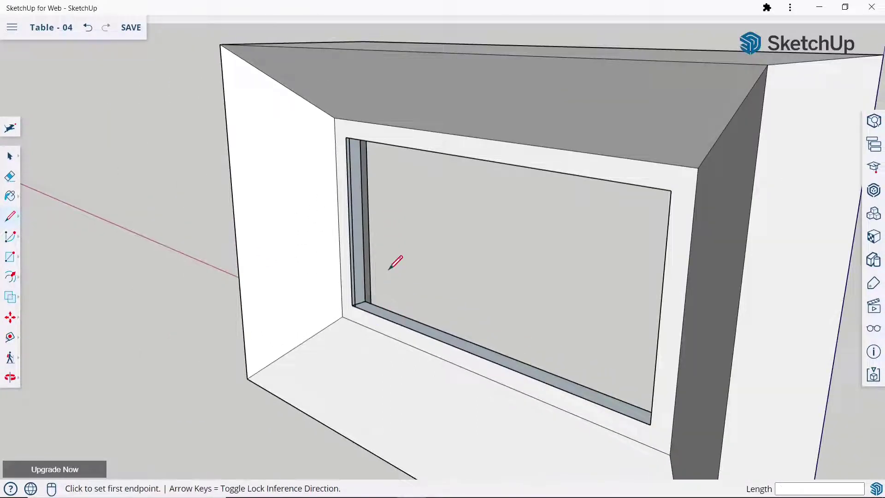
pyautogui.scroll(5, 386, 271)
pyautogui.moveTo(383, 292)
pyautogui.mouseDown(button='middle')
pyautogui.moveTo(284, 326)
pyautogui.moveTo(346, 302)
pyautogui.mouseUp(button='middle')
pyautogui.click(338, 306)
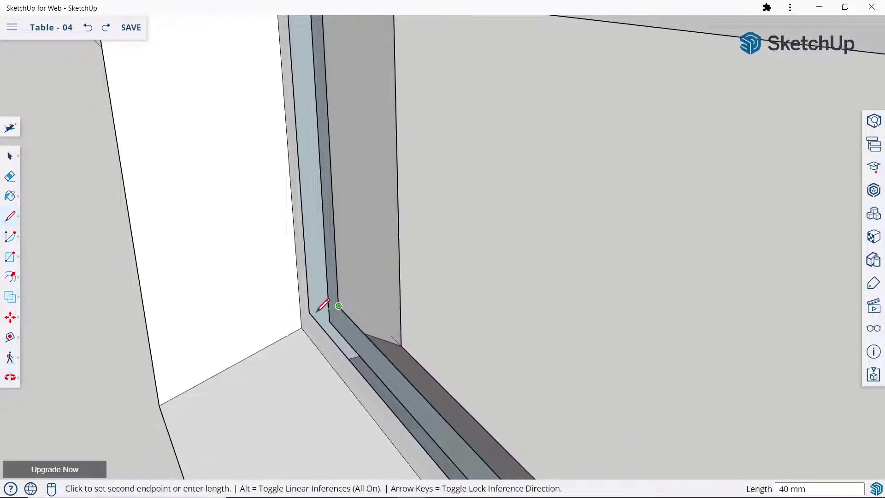
pyautogui.scroll(-5, 322, 307)
pyautogui.scroll(-3, 336, 300)
pyautogui.moveTo(349, 291); pyautogui.dragTo(340, 192, button='middle')
pyautogui.scroll(5, 316, 247)
pyautogui.click(304, 256)
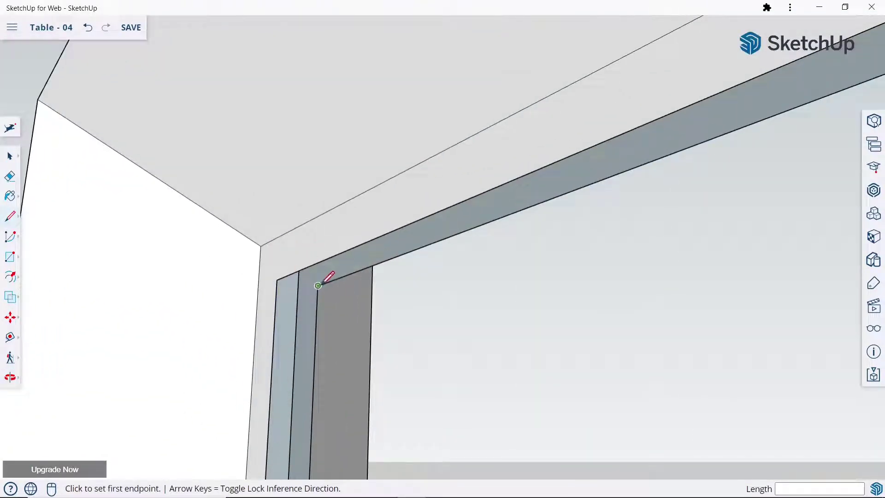
# Close the top jamb face and the lower-right bottom face with new edges
pyautogui.click(323, 282)
pyautogui.click(277, 279)
pyautogui.scroll(-3, 295, 268)
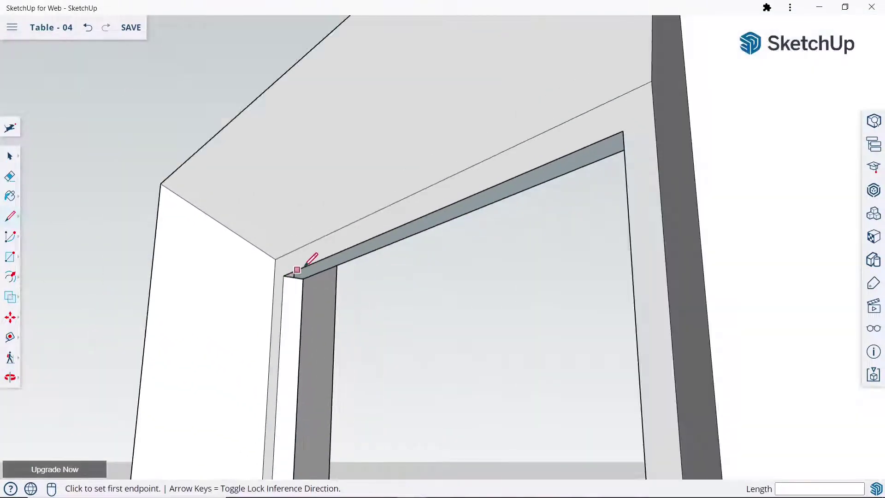
pyautogui.scroll(-3, 322, 265)
pyautogui.moveTo(344, 269)
pyautogui.mouseDown(button='middle')
pyautogui.moveTo(520, 315)
pyautogui.moveTo(470, 351)
pyautogui.moveTo(644, 401)
pyautogui.mouseUp(button='middle')
pyautogui.scroll(5, 548, 373)
pyautogui.click(529, 362)
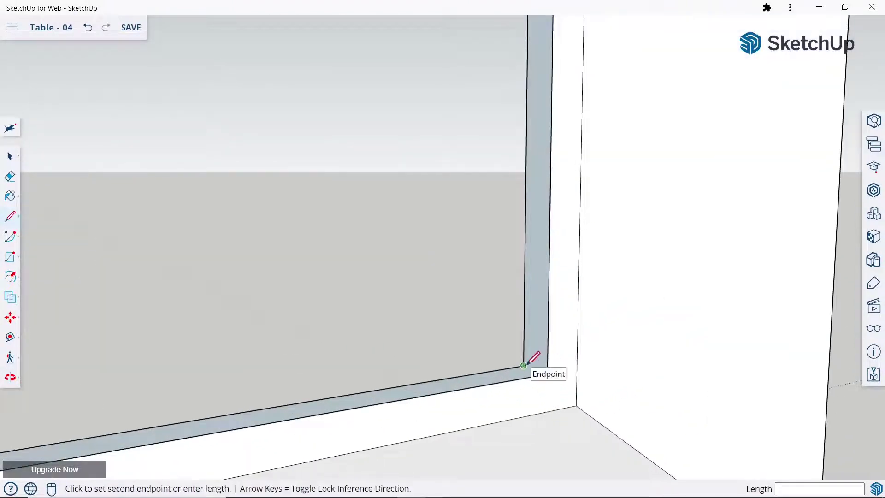
pyautogui.click(548, 374)
# Draw an edge closing the window lip's upper-right inner corner face
pyautogui.scroll(-5, 544, 374)
pyautogui.moveTo(540, 373)
pyautogui.mouseDown(button='middle')
pyautogui.moveTo(537, 217)
pyautogui.moveTo(573, 243)
pyautogui.mouseUp(button='middle')
pyautogui.scroll(5, 492, 266)
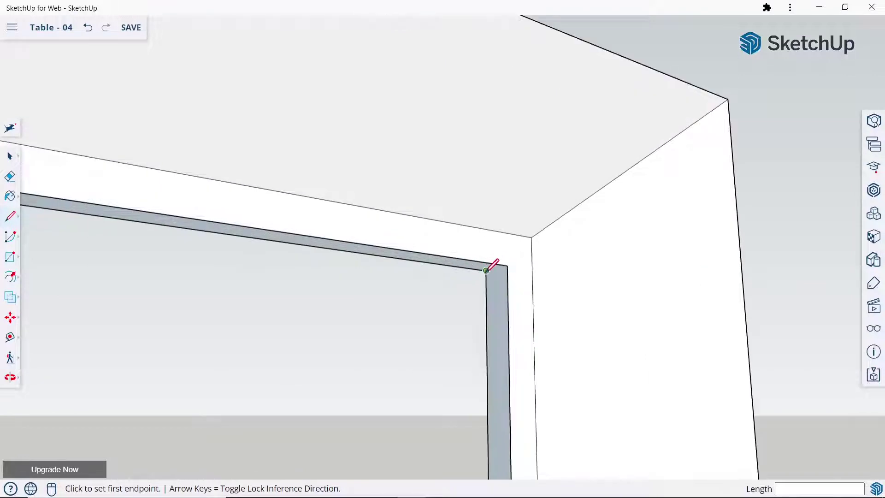
pyautogui.click(486, 270)
pyautogui.click(507, 266)
pyautogui.scroll(-5, 507, 265)
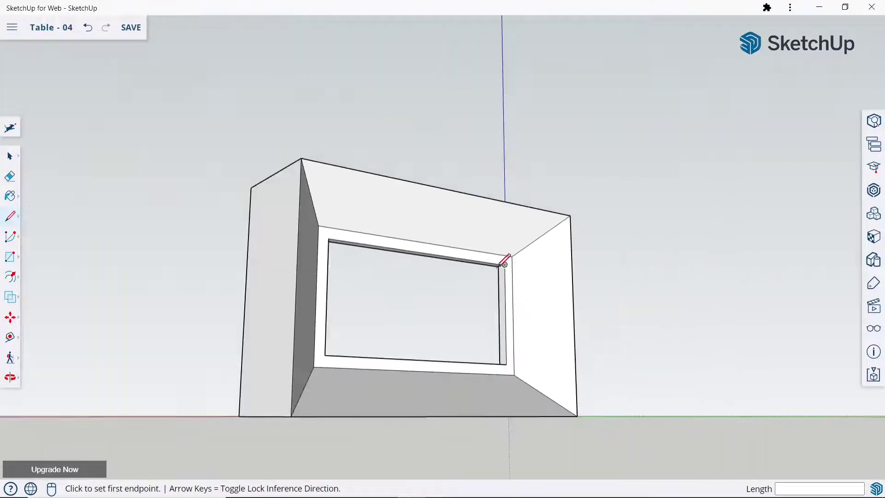
pyautogui.moveTo(451, 296); pyautogui.dragTo(304, 333, button='middle')
# Inspect the frame from above, then start a rectangle on the ground beside it
pyautogui.click(8, 161)
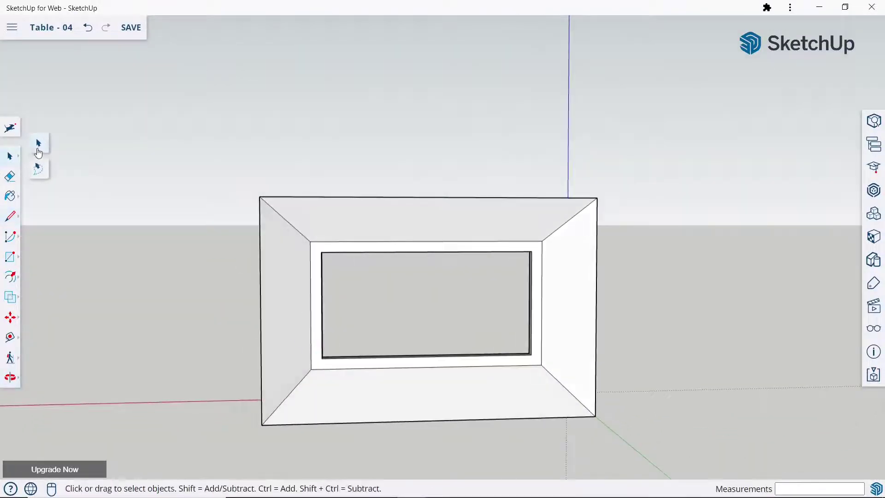
pyautogui.moveTo(415, 247)
pyautogui.mouseDown(button='middle')
pyautogui.moveTo(227, 322)
pyautogui.moveTo(315, 318)
pyautogui.mouseUp(button='middle')
pyautogui.scroll(-2, 323, 277)
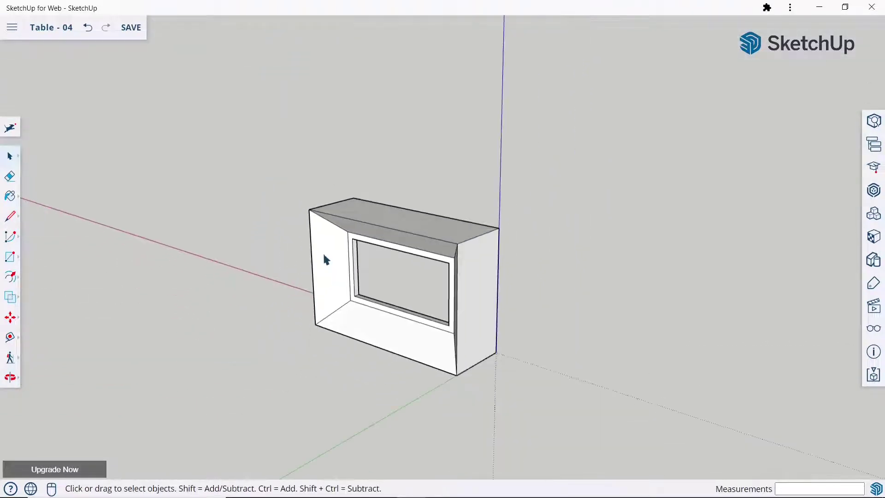
pyautogui.scroll(-2, 415, 276)
pyautogui.scroll(2, 400, 343)
pyautogui.scroll(1, 400, 344)
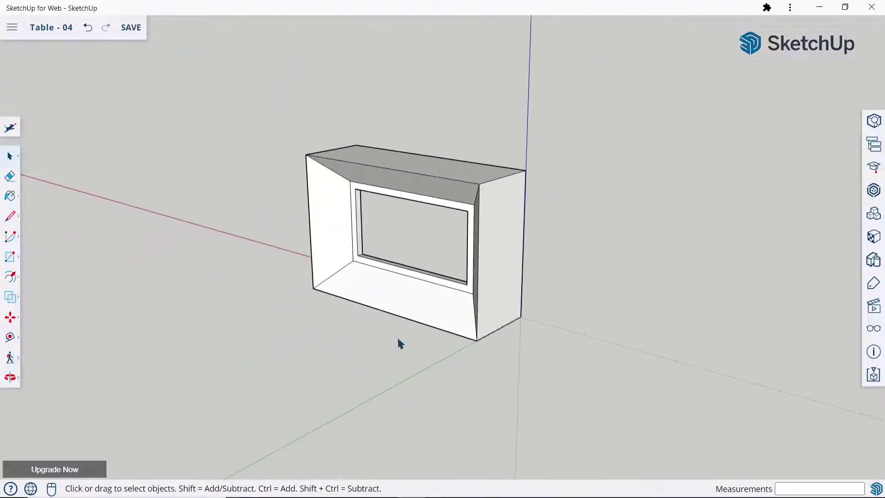
pyautogui.moveTo(400, 343); pyautogui.dragTo(474, 340, button='middle')
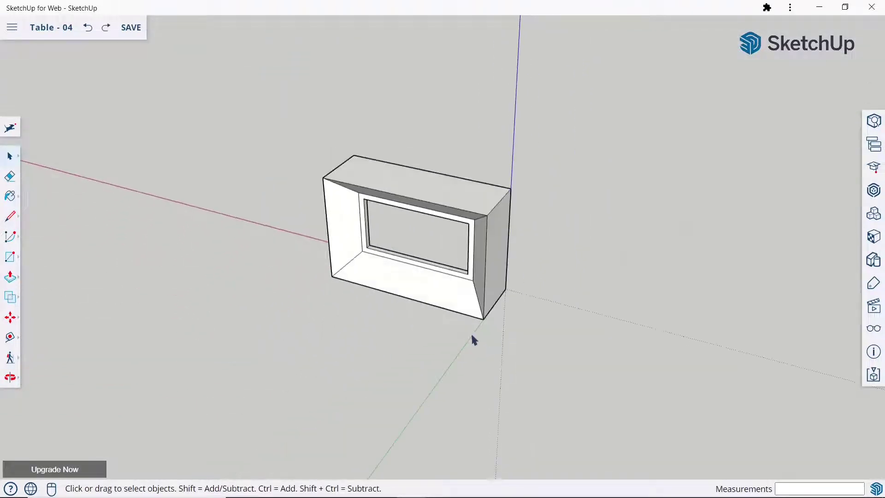
pyautogui.click(17, 264)
pyautogui.click(505, 342)
pyautogui.write('300,700')
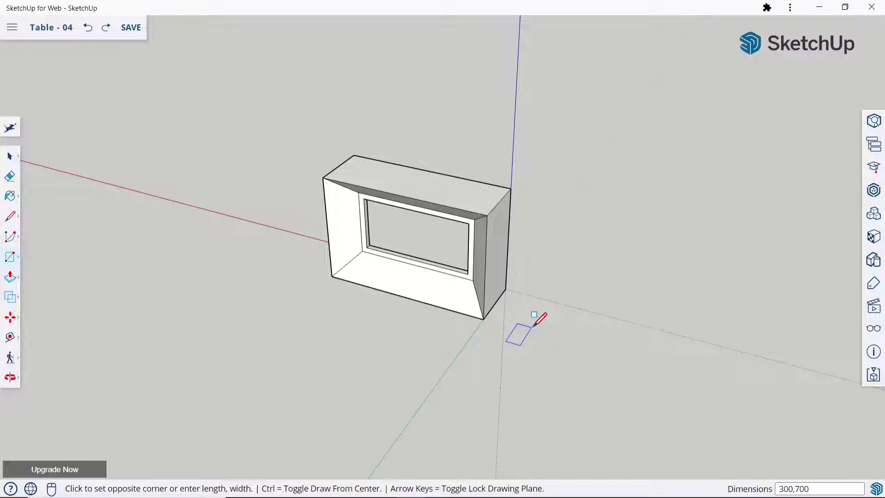
# Confirm the 300 × 700 ground rectangle and push it up 70 mm
pyautogui.press('Return')
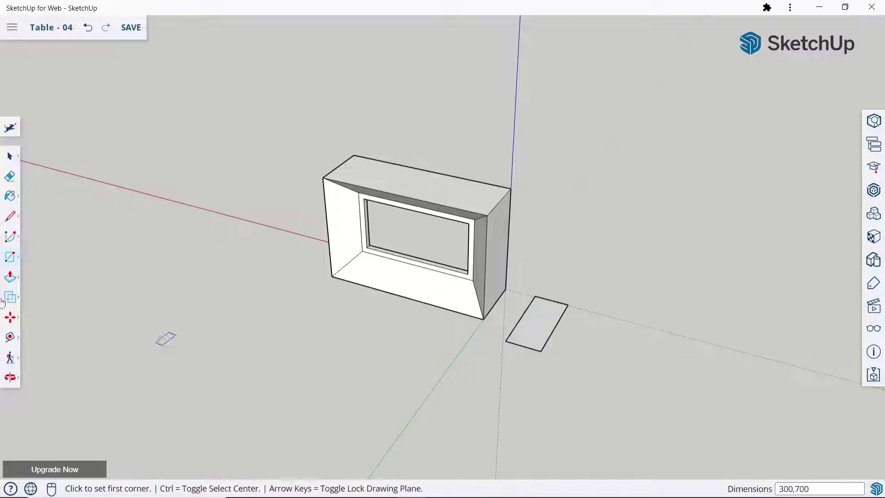
pyautogui.click(9, 277)
pyautogui.click(545, 330)
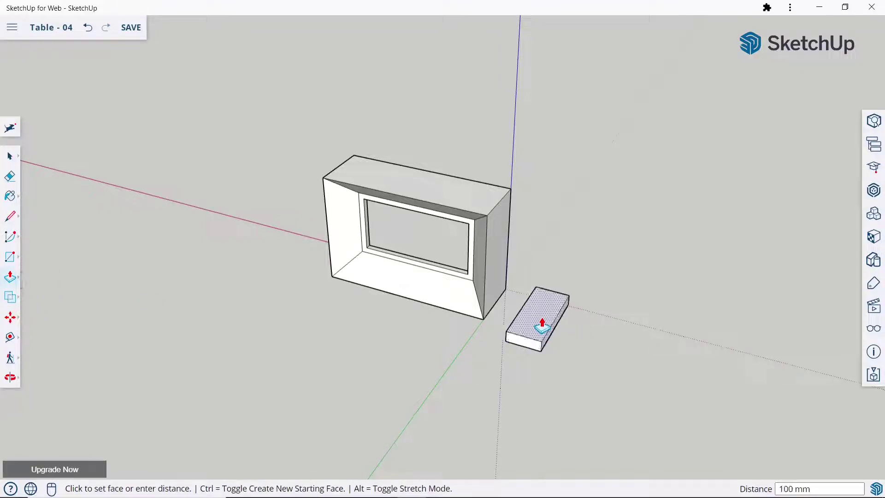
pyautogui.write('0')
pyautogui.press('Return')
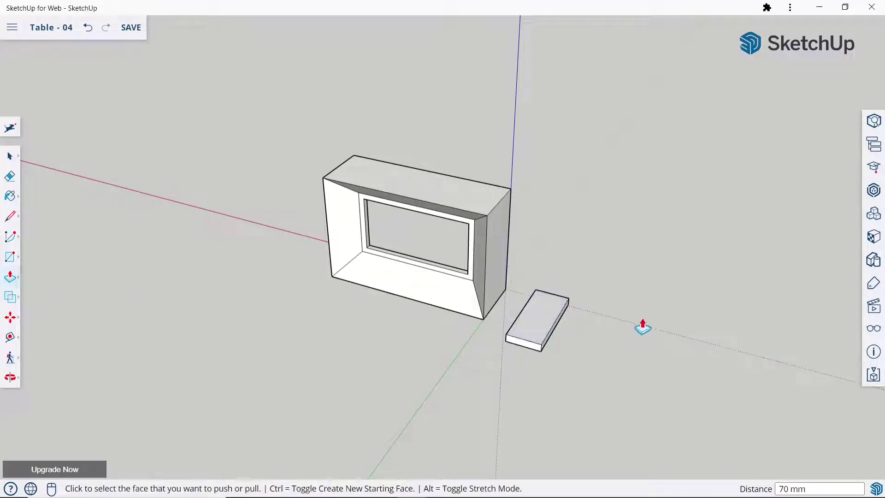
pyautogui.click(10, 156)
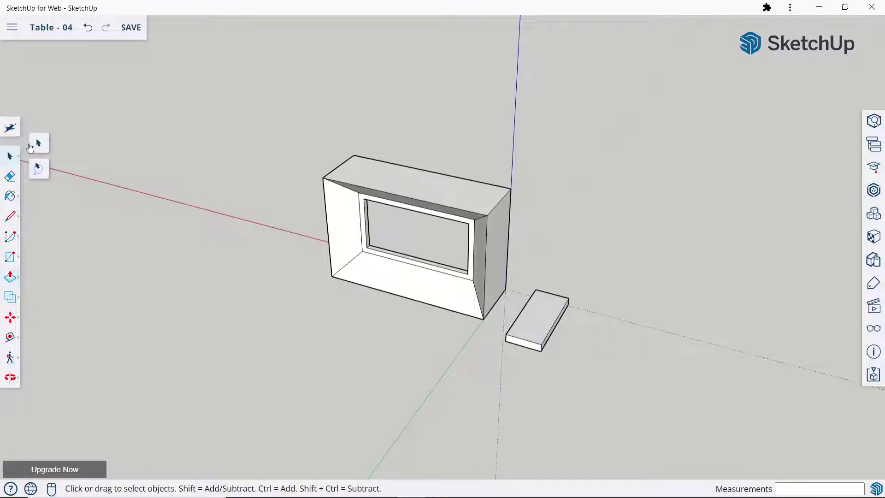
# Offset an inset border on the slab's top face
pyautogui.click(14, 275)
pyautogui.click(46, 280)
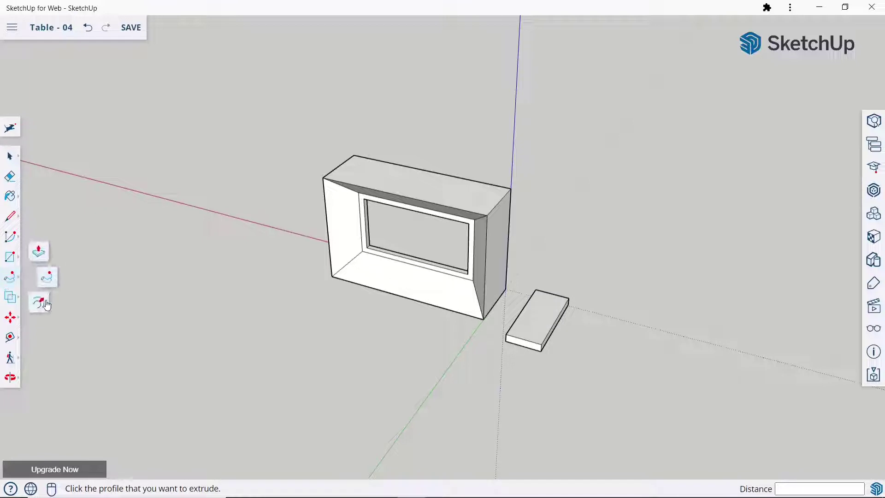
pyautogui.click(39, 303)
pyautogui.scroll(3, 553, 312)
pyautogui.click(557, 315)
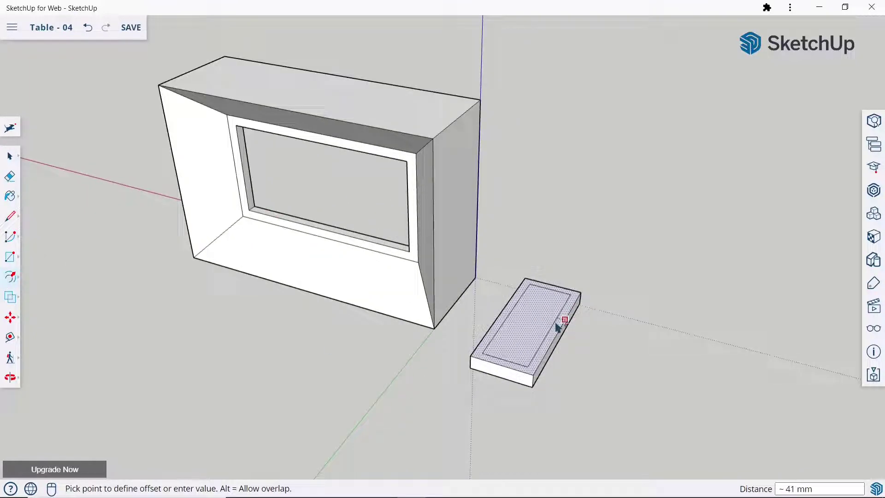
pyautogui.write('40')
pyautogui.press('Return')
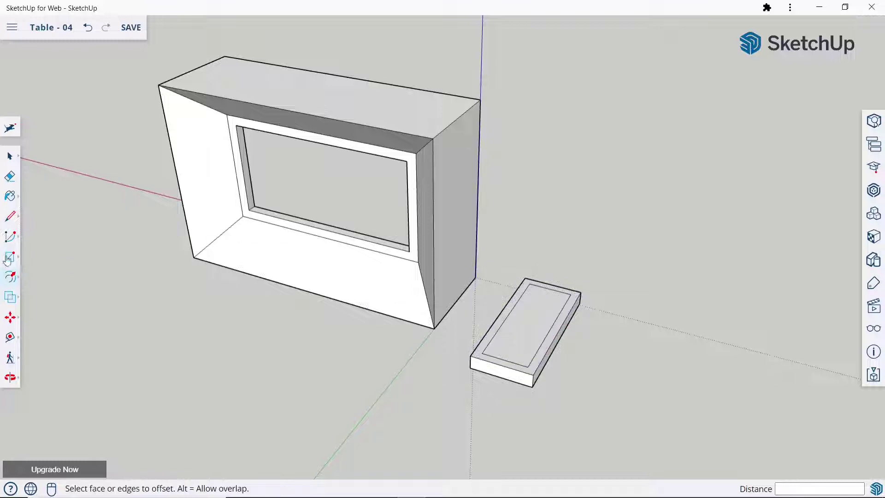
# Lift the inner top face 25 mm, after first trying 50, forming a beveled top
pyautogui.click(9, 318)
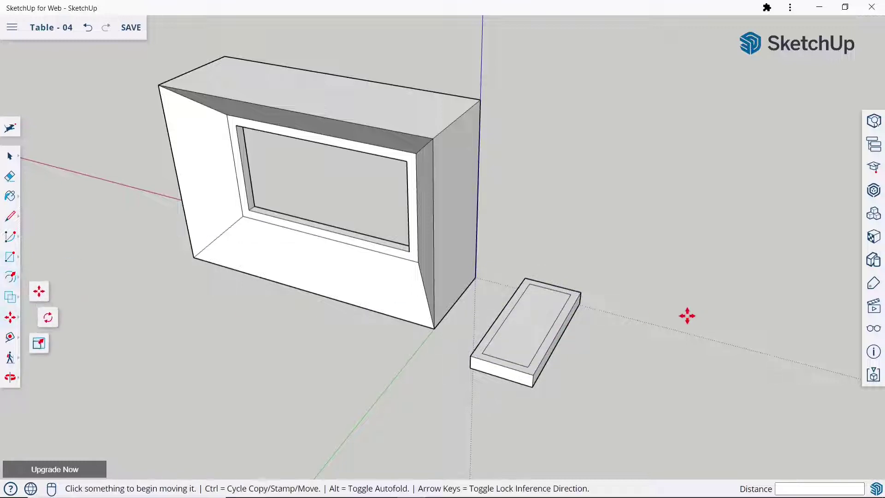
pyautogui.click(541, 316)
pyautogui.write('50')
pyautogui.press('Return')
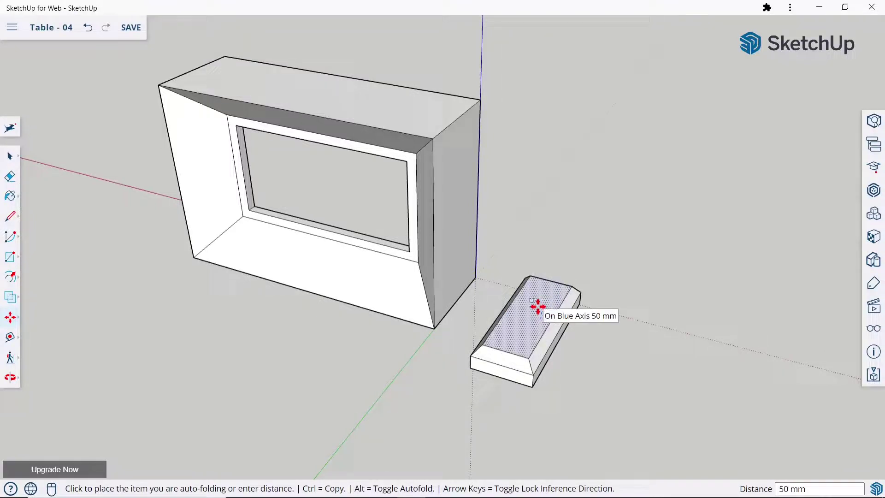
pyautogui.write('25')
pyautogui.press('Return')
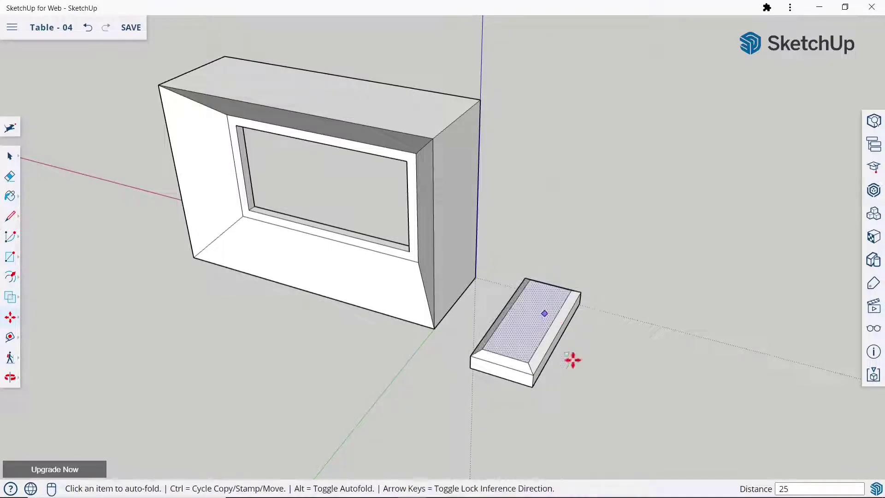
pyautogui.click(20, 155)
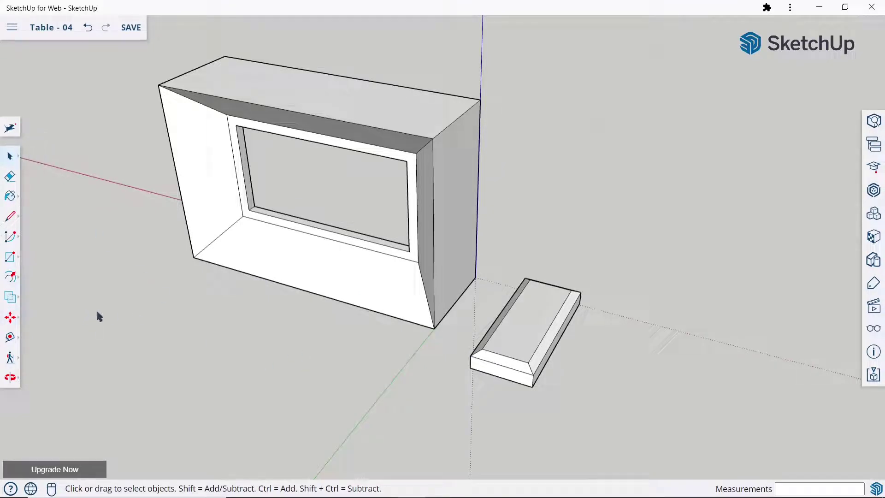
# Try softening the slab's chamfer edges with the Eraser, then undo it
pyautogui.press('e')
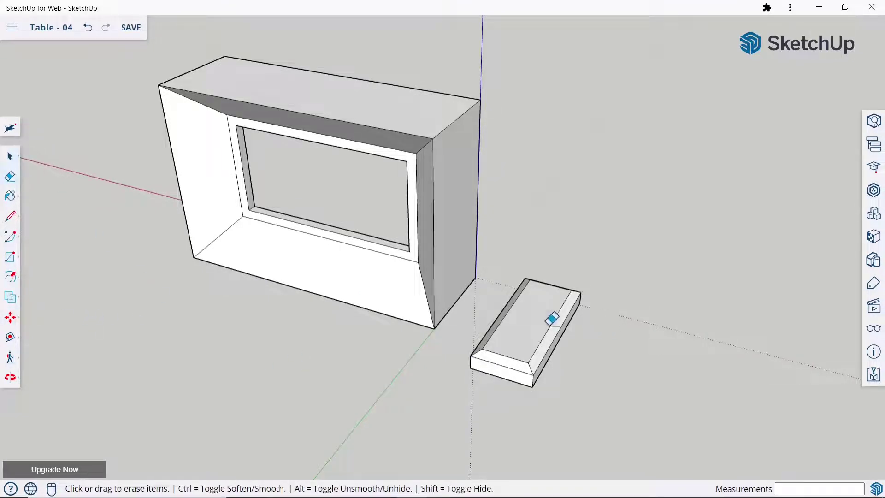
pyautogui.moveTo(516, 347)
pyautogui.keyDown('ctrl'); pyautogui.mouseDown()
pyautogui.moveTo(528, 343)
pyautogui.moveTo(532, 355)
pyautogui.mouseUp(); pyautogui.keyUp('ctrl')
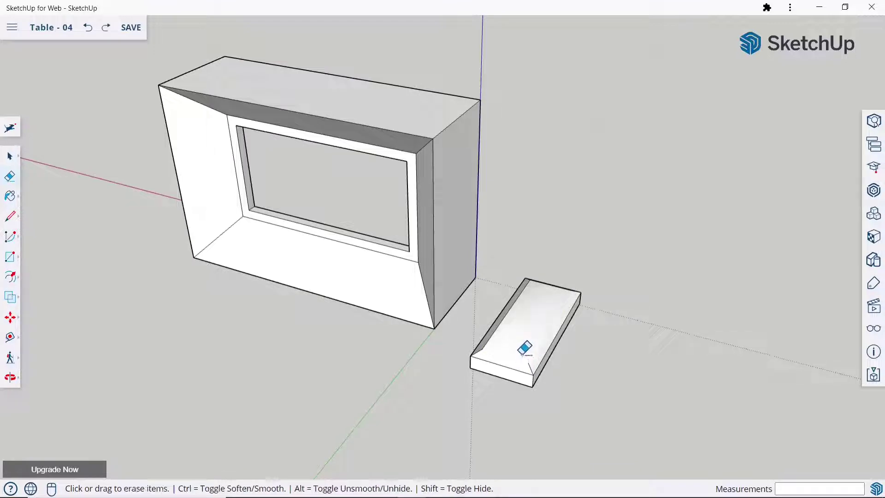
pyautogui.hotkey('ctrl', 'z')
pyautogui.hotkey('ctrl', 'z')
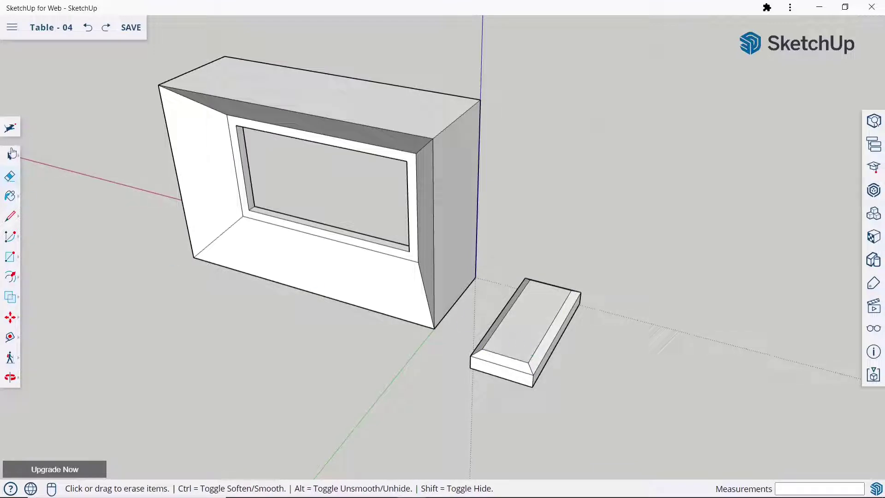
# Window-select the whole slab and make it a group
pyautogui.click(11, 153)
pyautogui.scroll(2, 530, 300)
pyautogui.moveTo(579, 336)
pyautogui.mouseDown(button='middle')
pyautogui.moveTo(492, 302)
pyautogui.moveTo(462, 232)
pyautogui.mouseUp(button='middle')
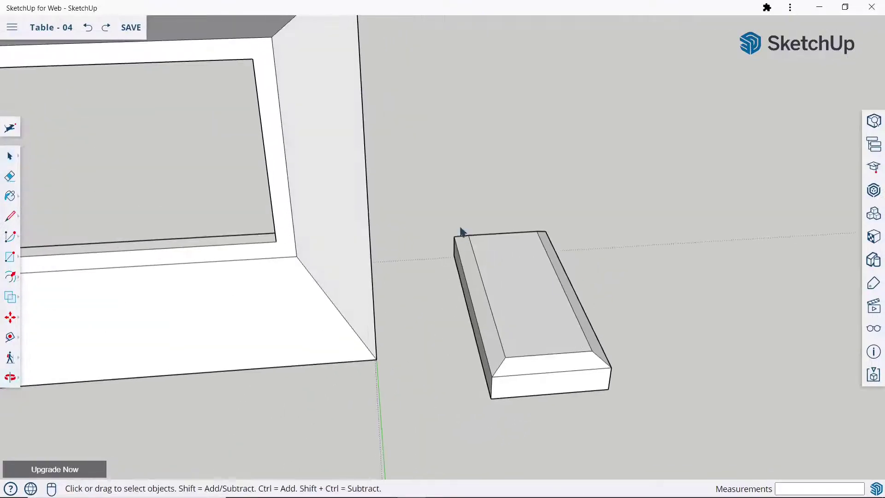
pyautogui.moveTo(426, 189); pyautogui.dragTo(676, 476)
pyautogui.rightClick(549, 367)
pyautogui.moveTo(587, 362)
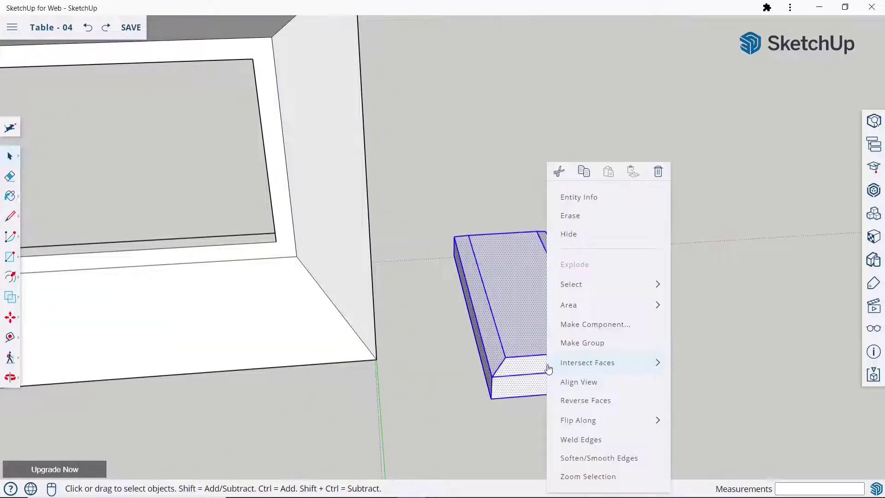
pyautogui.click(572, 343)
pyautogui.click(629, 331)
pyautogui.moveTo(629, 330); pyautogui.dragTo(387, 336, button='middle')
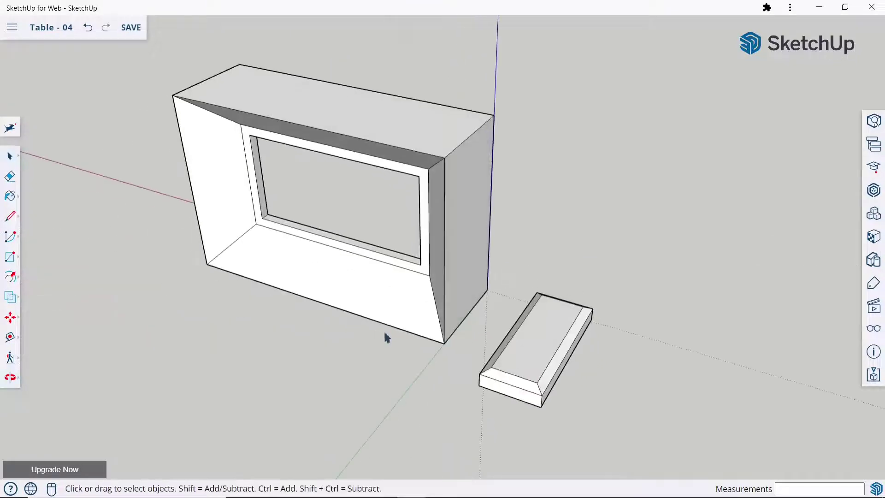
# Move the slab group against the frame's right corner
pyautogui.click(7, 317)
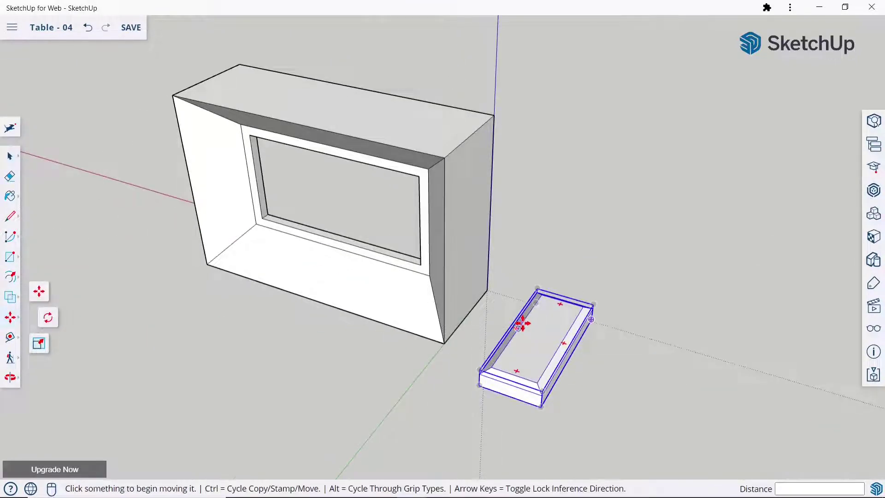
pyautogui.scroll(4, 523, 324)
pyautogui.click(514, 336)
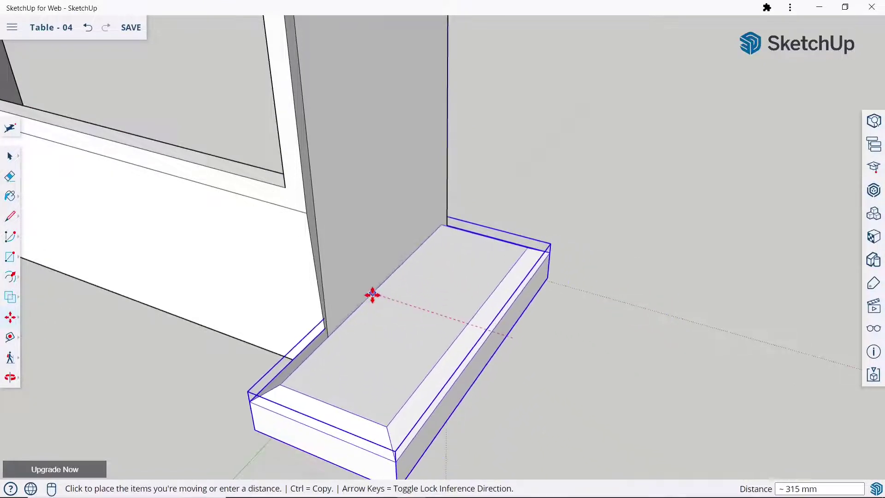
pyautogui.scroll(-4, 479, 295)
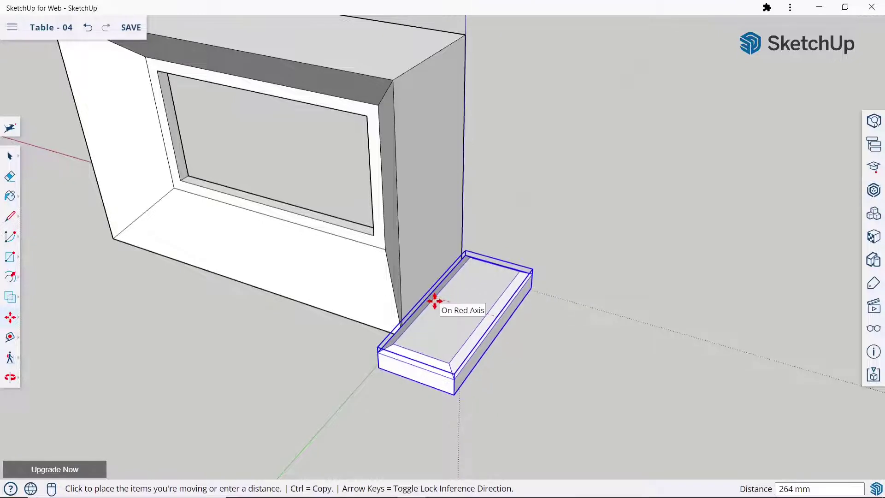
pyautogui.click(439, 306)
pyautogui.scroll(-3, 510, 318)
pyautogui.moveTo(501, 310)
pyautogui.mouseDown(button='middle')
pyautogui.moveTo(593, 183)
pyautogui.moveTo(515, 292)
pyautogui.mouseUp(button='middle')
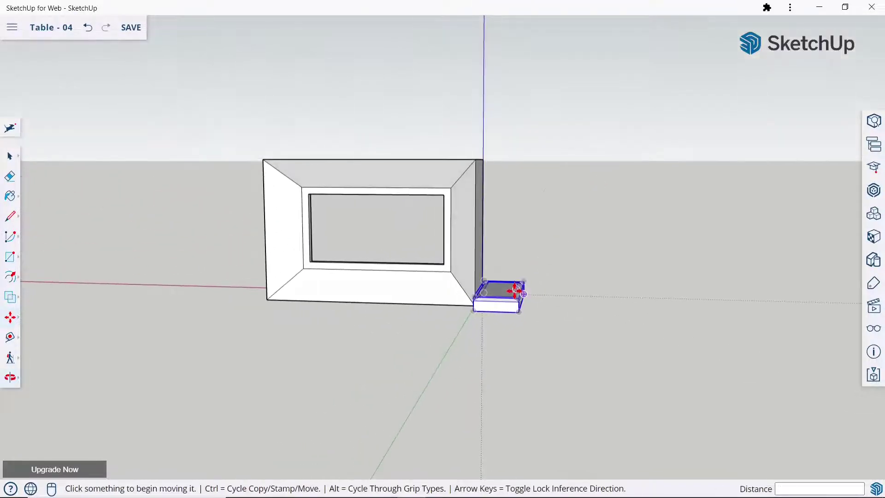
pyautogui.scroll(3, 515, 293)
# Lower and fine-tune the slab so it sits under the frame's right end
pyautogui.click(483, 302)
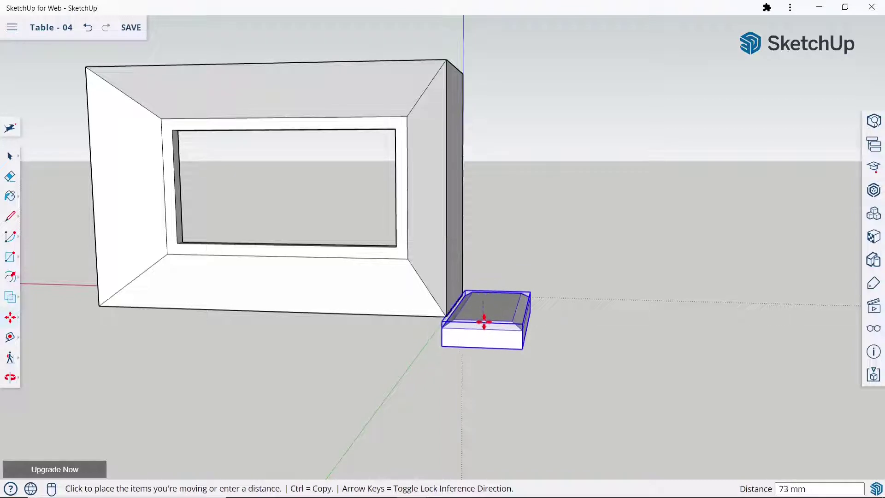
pyautogui.moveTo(483, 325); pyautogui.dragTo(526, 322, button='middle')
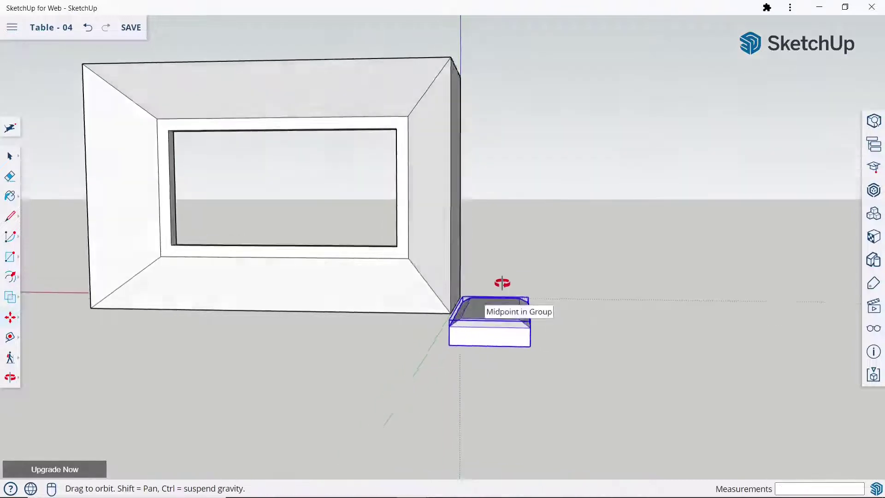
pyautogui.click(483, 325)
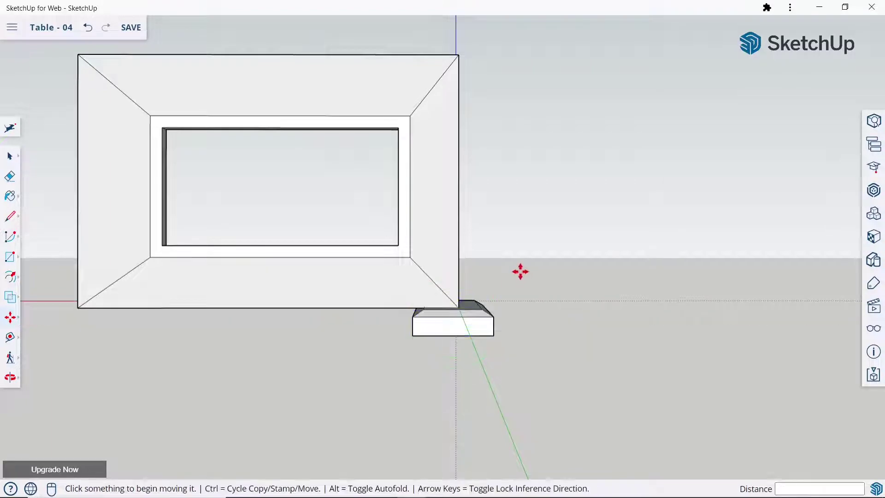
pyautogui.moveTo(486, 320)
pyautogui.mouseDown(button='middle')
pyautogui.moveTo(421, 387)
pyautogui.moveTo(444, 349)
pyautogui.moveTo(443, 316)
pyautogui.moveTo(431, 300)
pyautogui.mouseUp(button='middle')
pyautogui.scroll(5, 429, 322)
pyautogui.click(433, 303)
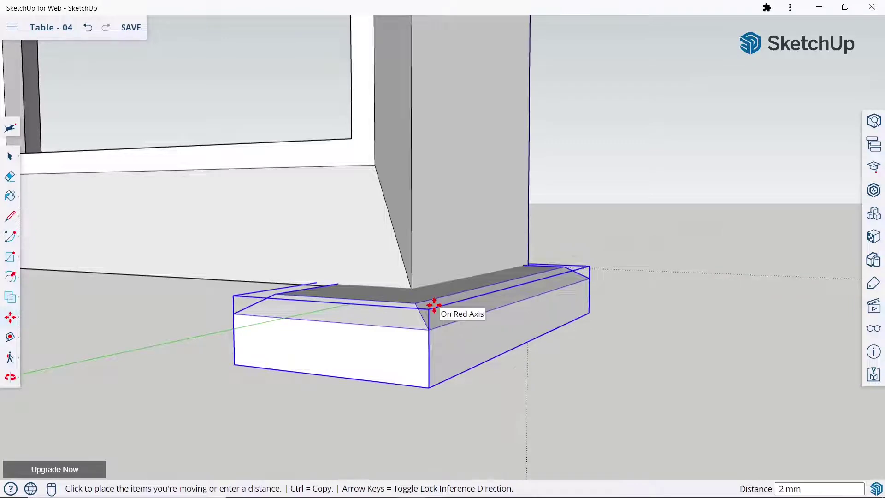
pyautogui.click(434, 305)
pyautogui.moveTo(622, 316)
pyautogui.mouseDown(button='middle')
pyautogui.moveTo(454, 237)
pyautogui.moveTo(484, 361)
pyautogui.mouseUp(button='middle')
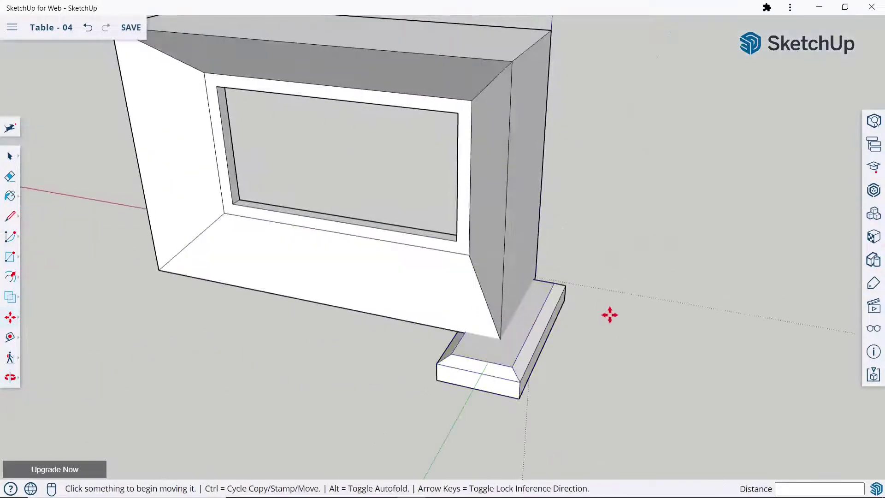
pyautogui.scroll(-3, 608, 289)
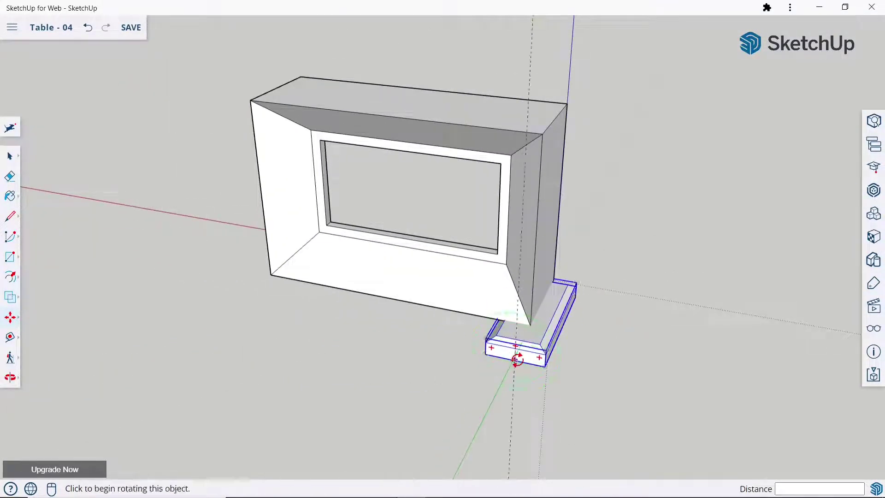
# Copy the chamfered foot under the frame's left end so the base stands on two feet
pyautogui.click(485, 355)
pyautogui.press('ctrl')
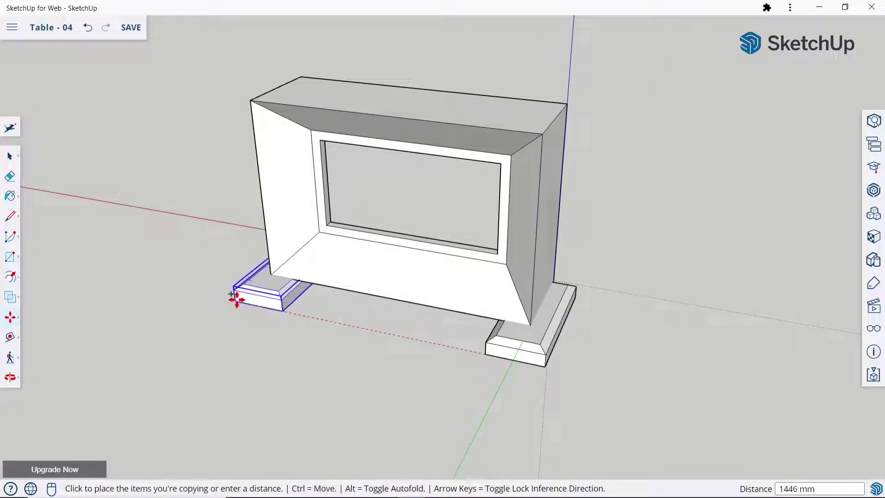
pyautogui.click(238, 299)
pyautogui.moveTo(318, 308)
pyautogui.mouseDown(button='middle')
pyautogui.moveTo(501, 249)
pyautogui.moveTo(366, 311)
pyautogui.moveTo(461, 327)
pyautogui.mouseUp(button='middle')
pyautogui.press('space')
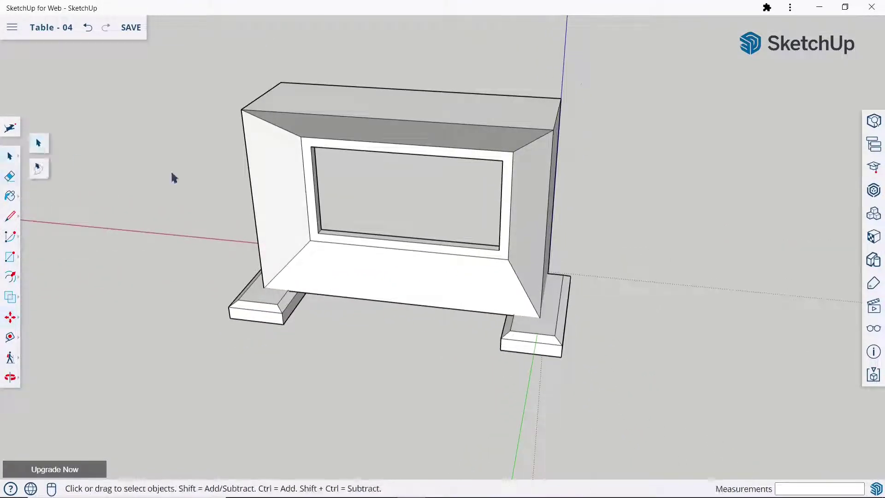
pyautogui.scroll(-4, 505, 273)
pyautogui.moveTo(459, 276); pyautogui.dragTo(378, 301, button='middle')
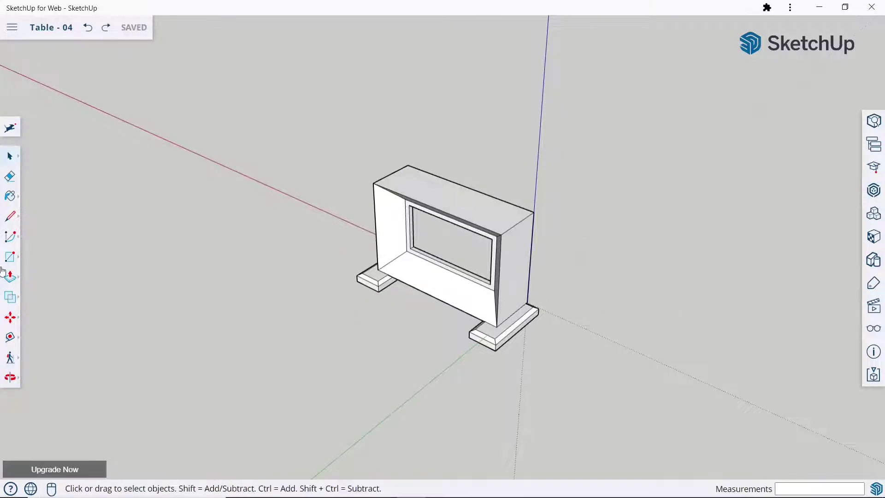
# Draw two 70 mm radius circles on the left and right sides of the frame's top
pyautogui.click(9, 275)
pyautogui.click(10, 257)
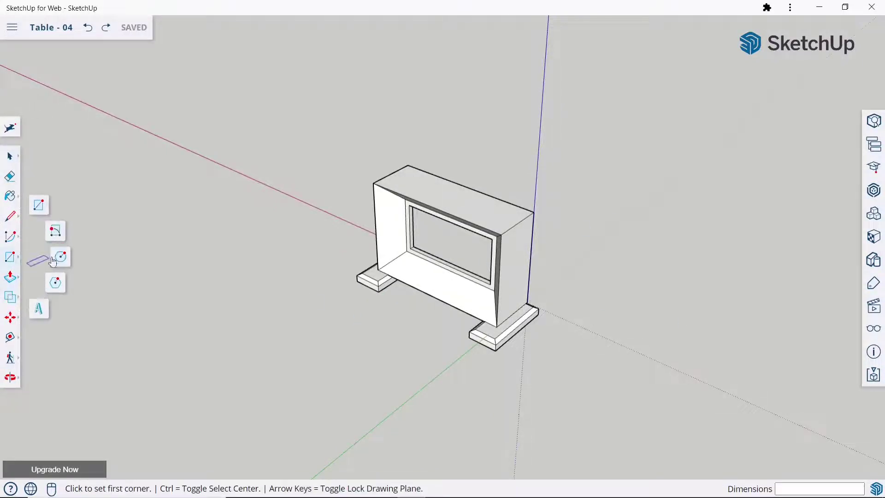
pyautogui.click(60, 267)
pyautogui.moveTo(391, 195)
pyautogui.mouseDown(button='middle')
pyautogui.moveTo(328, 226)
pyautogui.moveTo(337, 316)
pyautogui.moveTo(362, 350)
pyautogui.mouseUp(button='middle')
pyautogui.scroll(5, 421, 225)
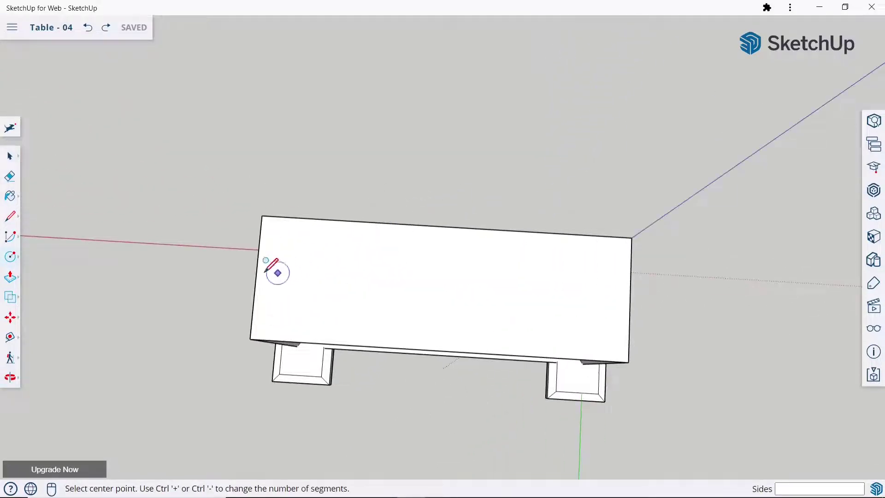
pyautogui.click(351, 279)
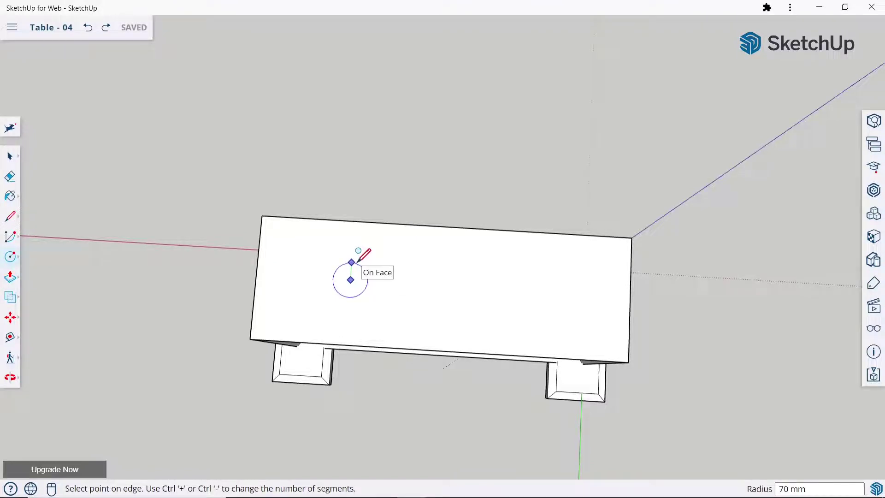
pyautogui.click(358, 261)
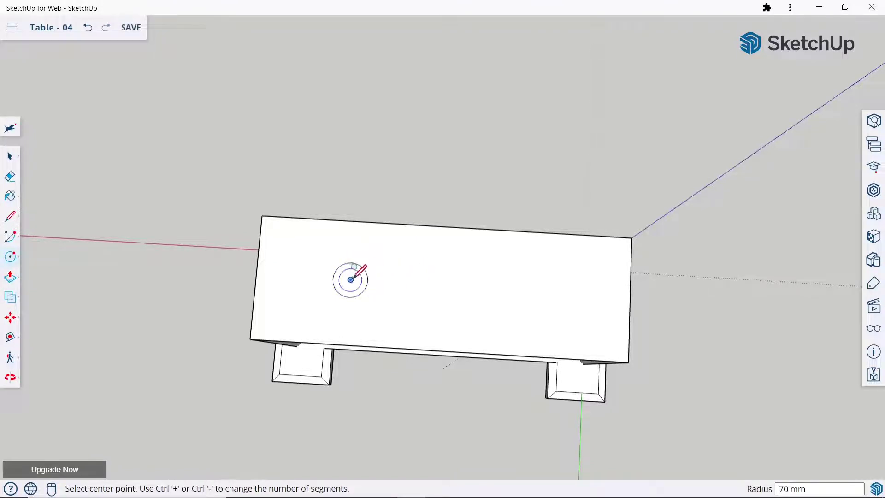
pyautogui.click(521, 290)
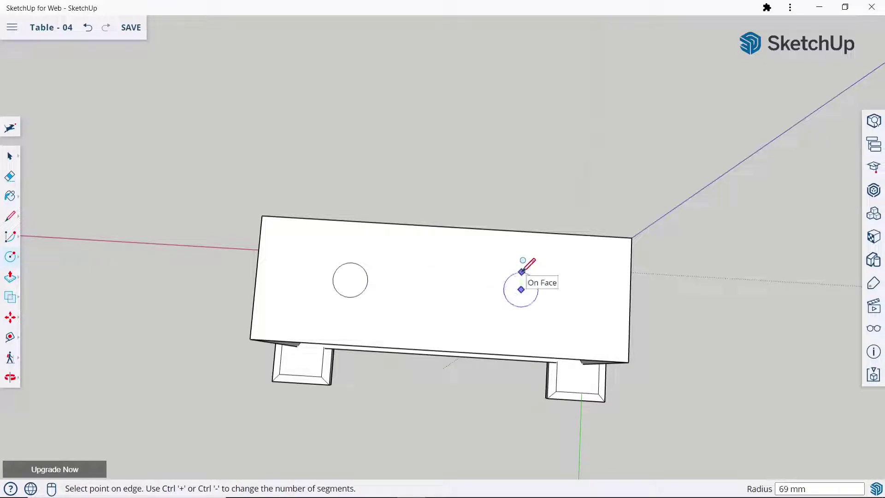
pyautogui.click(522, 272)
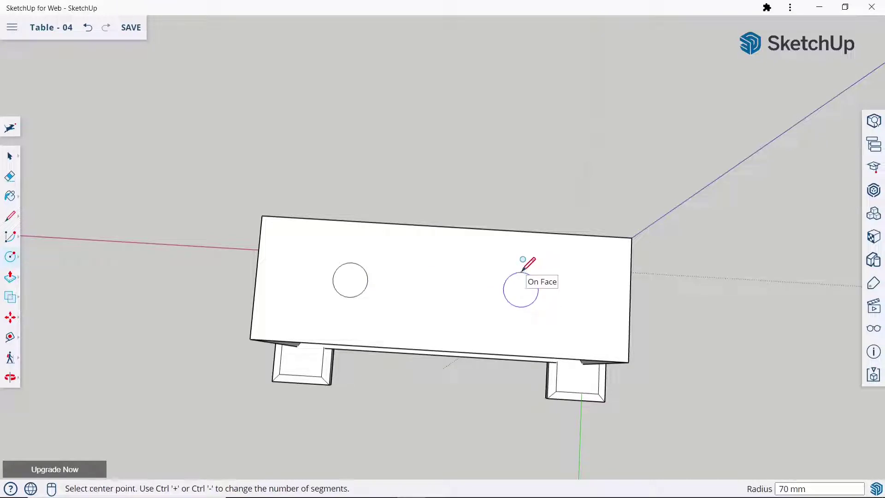
# Push/Pull both circles up 25 mm into matching round pegs
pyautogui.click(10, 278)
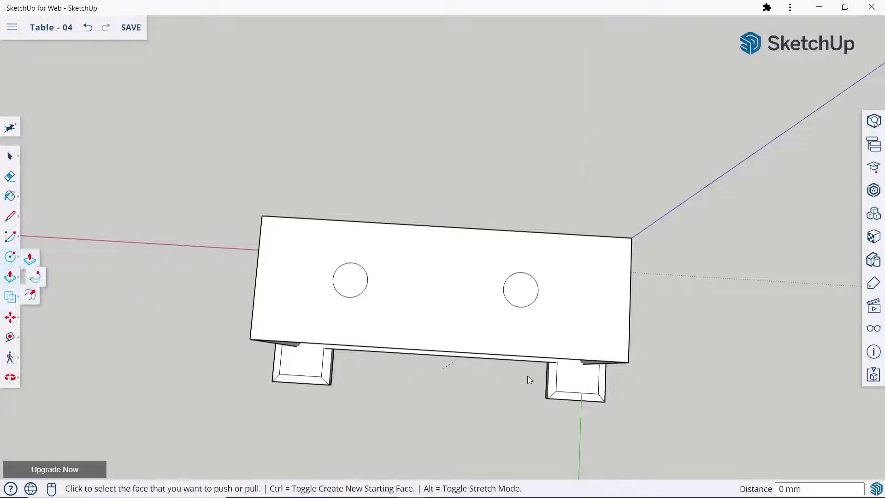
pyautogui.moveTo(460, 208)
pyautogui.mouseDown(button='middle')
pyautogui.moveTo(524, 180)
pyautogui.moveTo(326, 245)
pyautogui.mouseUp(button='middle')
pyautogui.click(347, 228)
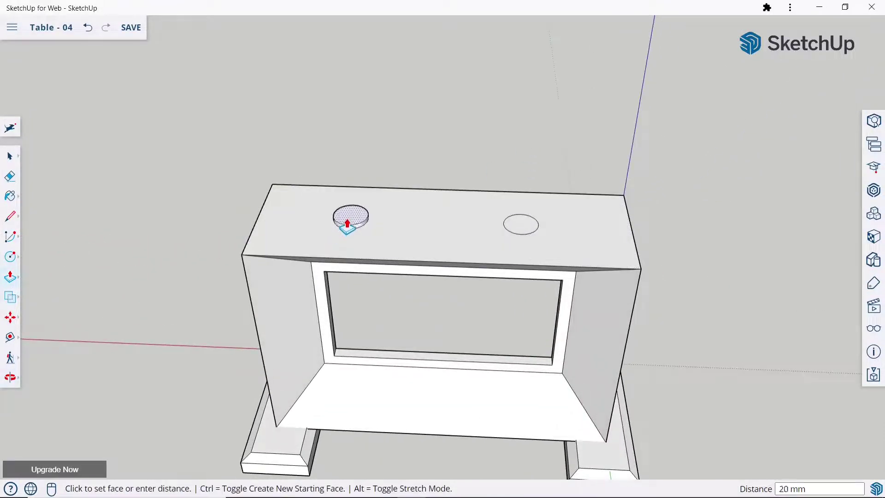
pyautogui.write('50')
pyautogui.click(350, 220)
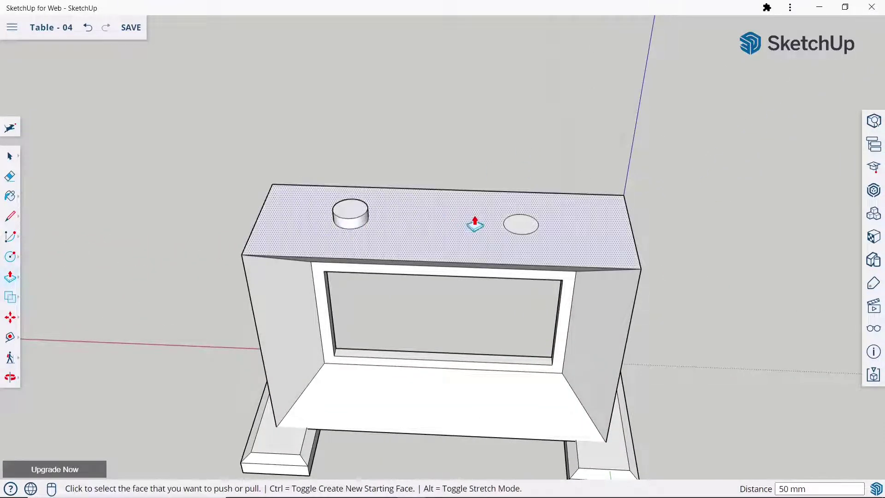
pyautogui.click(362, 217)
pyautogui.write('25')
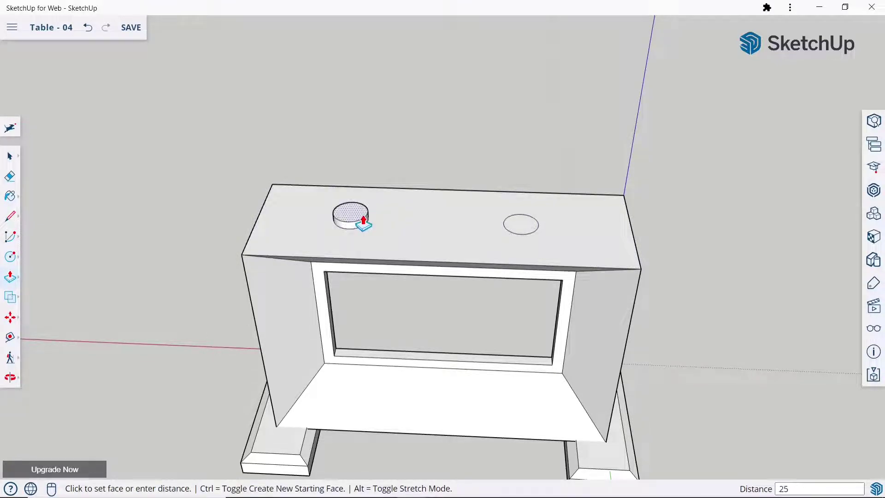
pyautogui.press('Return')
pyautogui.click(521, 223)
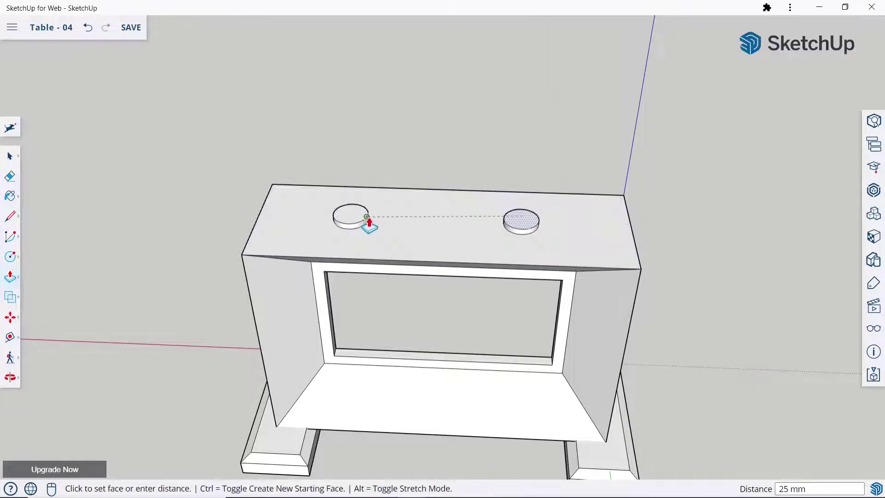
pyautogui.click(367, 219)
pyautogui.scroll(1, 365, 223)
# Begin a rectangle with its first corner on the ground left of the table
pyautogui.click(10, 161)
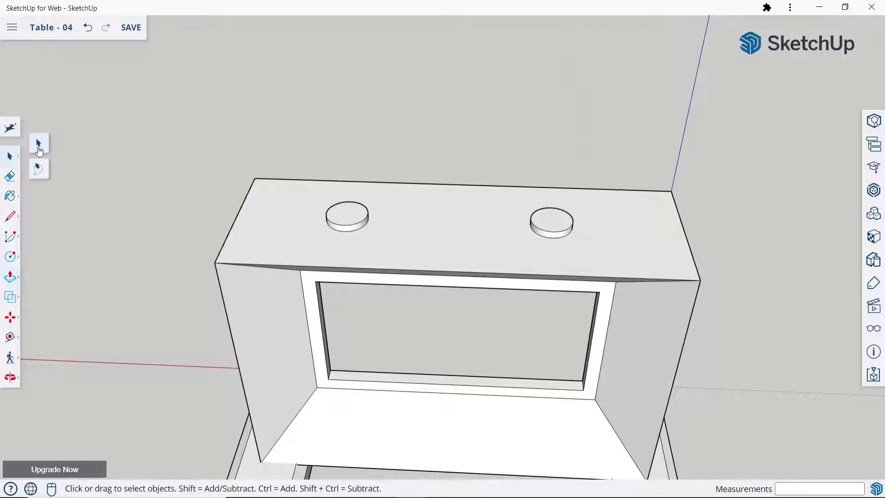
pyautogui.scroll(-2, 405, 134)
pyautogui.scroll(-3, 537, 237)
pyautogui.moveTo(537, 237); pyautogui.dragTo(282, 171, button='middle')
pyautogui.scroll(-2, 283, 171)
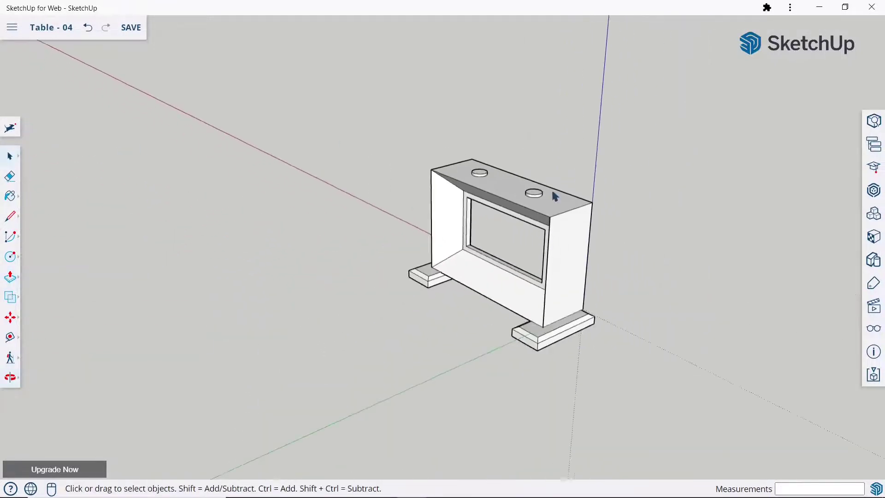
pyautogui.scroll(-1, 316, 194)
pyautogui.scroll(1, 594, 210)
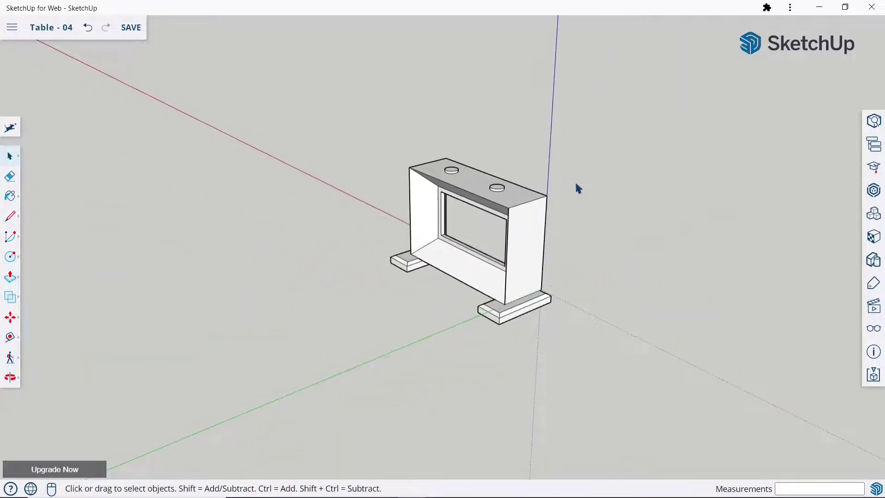
pyautogui.click(12, 253)
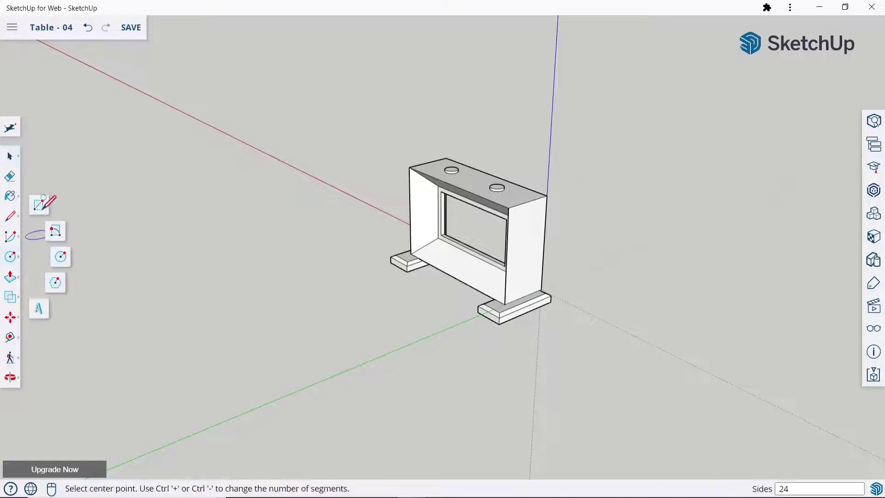
pyautogui.click(40, 205)
pyautogui.click(219, 302)
pyautogui.write('2000,1200')
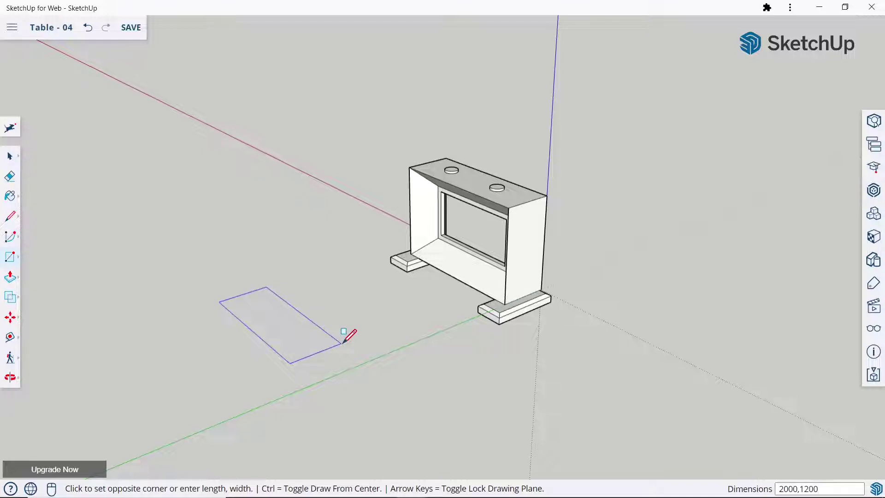
# Commit the 2000 by 1200 rectangle and raise it 50 mm into a slab
pyautogui.press('Return')
pyautogui.click(10, 277)
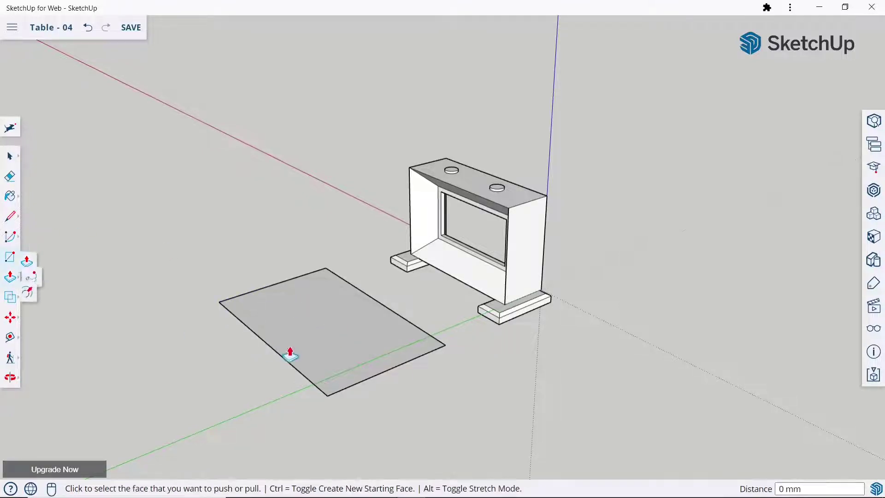
pyautogui.click(294, 353)
pyautogui.write('50')
pyautogui.press('Return')
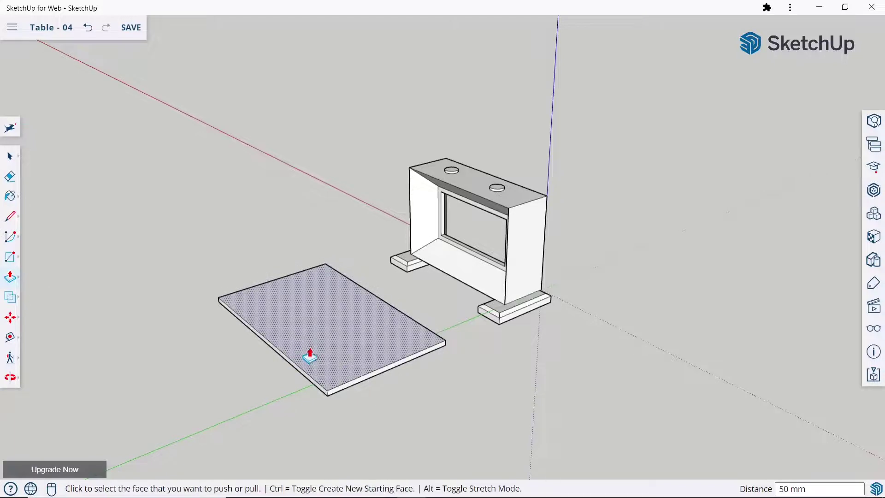
# Box-select the whole slab and make it a single group
pyautogui.click(10, 156)
pyautogui.moveTo(366, 247); pyautogui.dragTo(213, 203, button='middle')
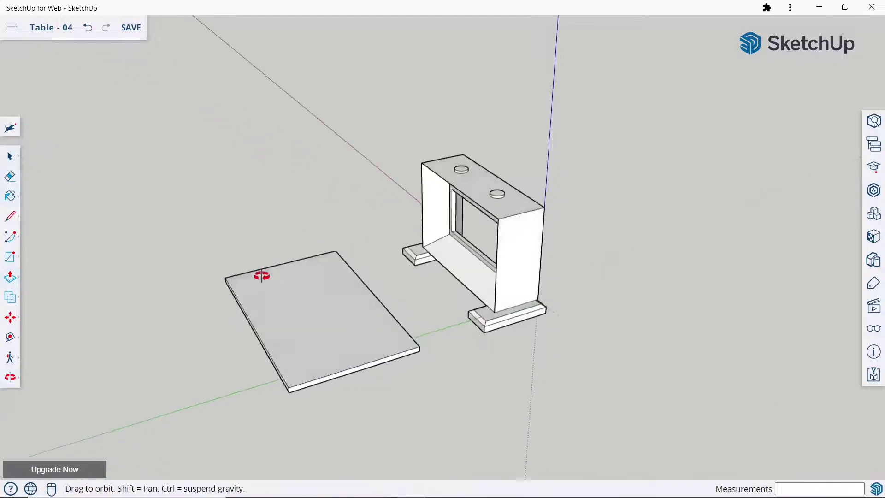
pyautogui.moveTo(212, 200); pyautogui.dragTo(396, 400)
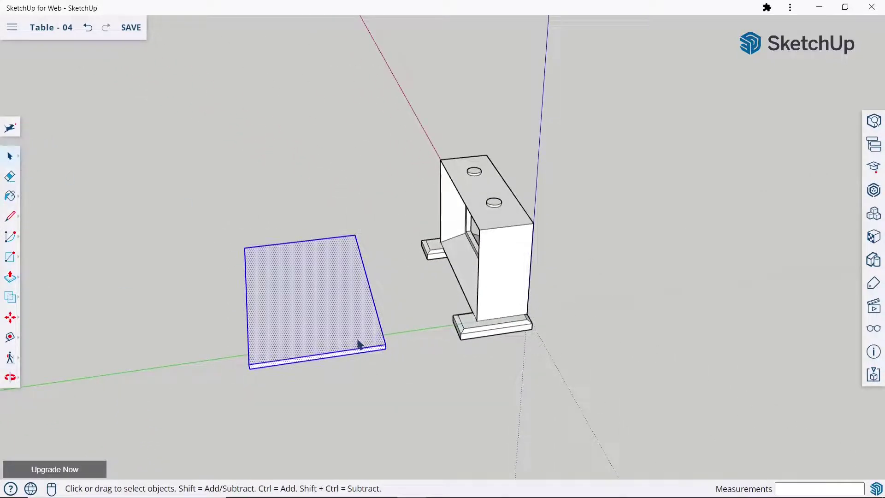
pyautogui.rightClick(357, 344)
pyautogui.click(381, 346)
pyautogui.click(372, 395)
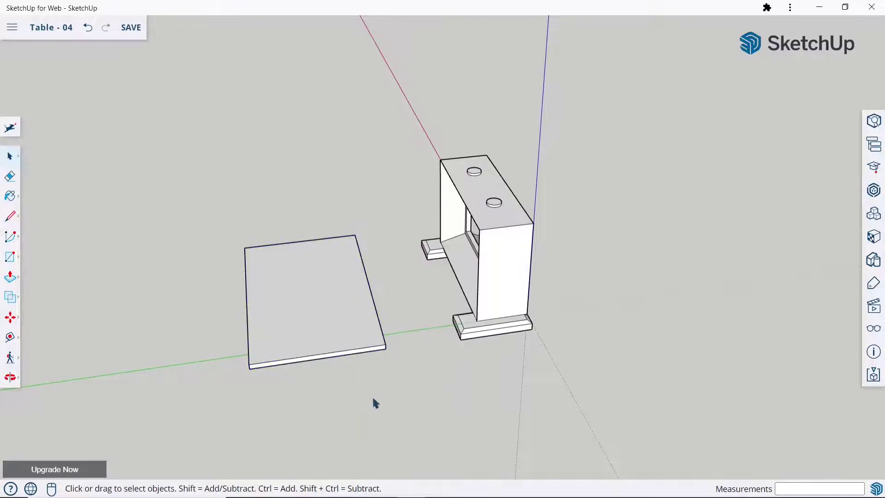
pyautogui.click(11, 318)
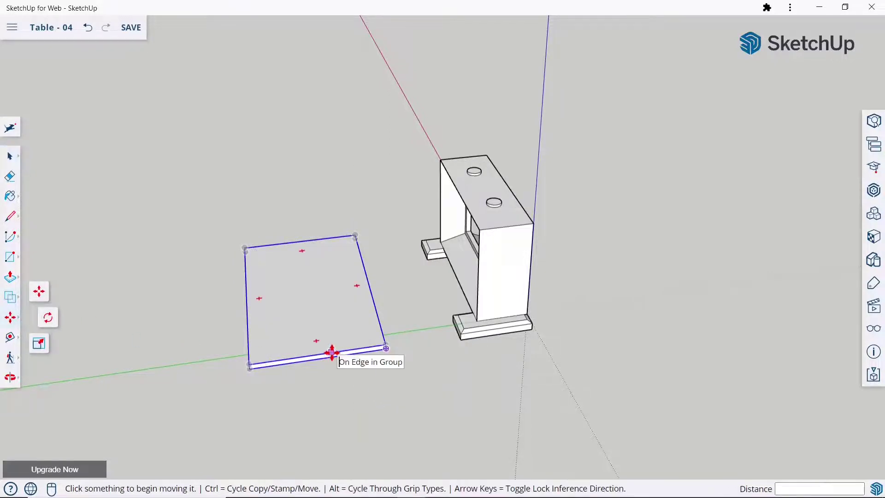
# Lift the slab along blue and drop it onto the top of the base
pyautogui.moveTo(331, 352)
pyautogui.mouseDown(button='middle')
pyautogui.moveTo(310, 156)
pyautogui.moveTo(353, 263)
pyautogui.moveTo(339, 280)
pyautogui.mouseUp(button='middle')
pyautogui.click(335, 309)
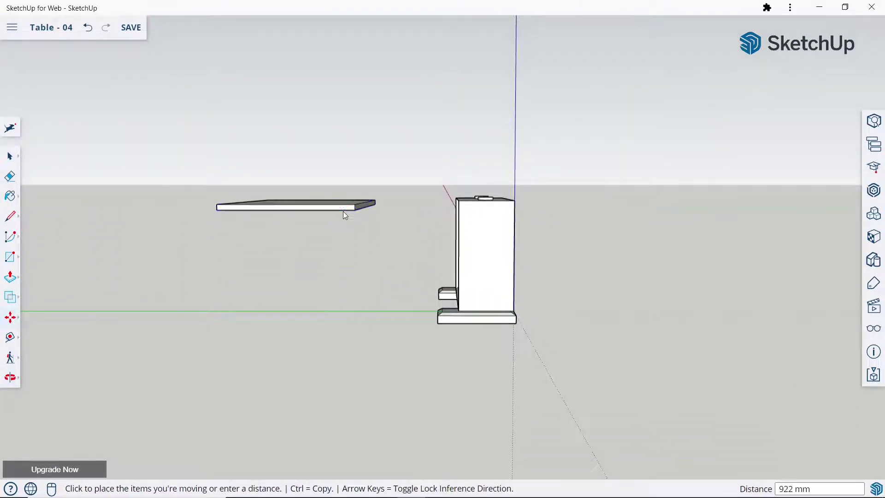
pyautogui.click(342, 209)
pyautogui.press('q')
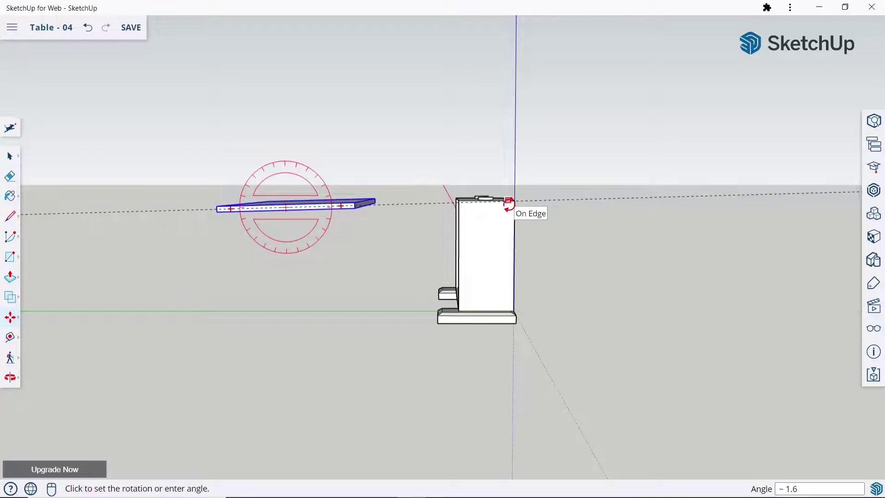
pyautogui.press('Escape')
pyautogui.press('m')
pyautogui.click(357, 210)
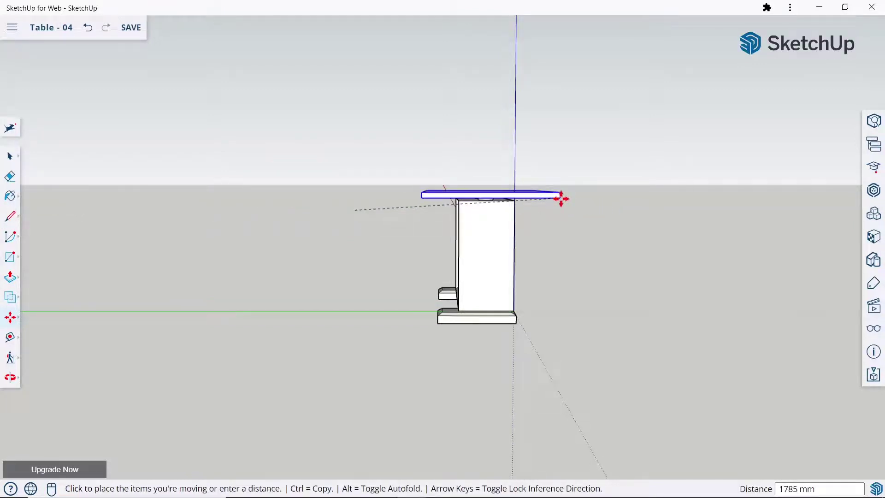
pyautogui.click(561, 198)
# Raise the slab 6 mm so it rests just above the pegs
pyautogui.scroll(3, 579, 186)
pyautogui.moveTo(417, 205)
pyautogui.mouseDown(button='middle')
pyautogui.moveTo(419, 189)
pyautogui.moveTo(420, 201)
pyautogui.mouseUp(button='middle')
pyautogui.scroll(3, 419, 189)
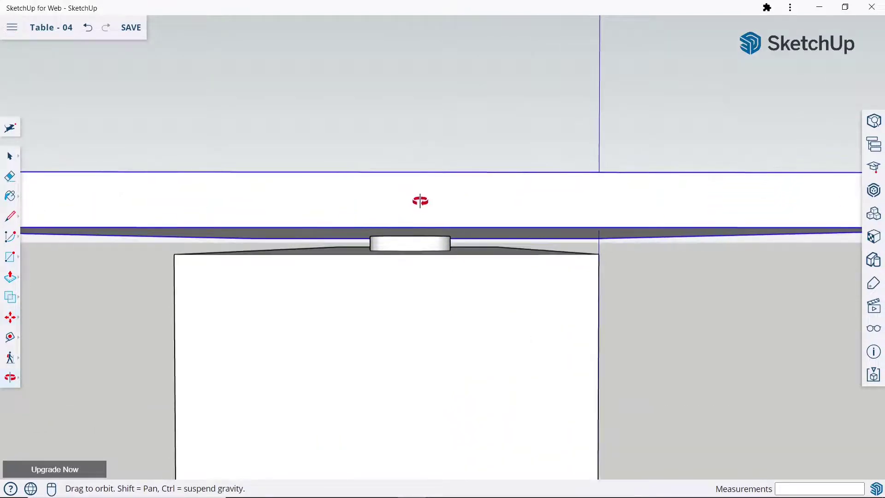
pyautogui.click(420, 201)
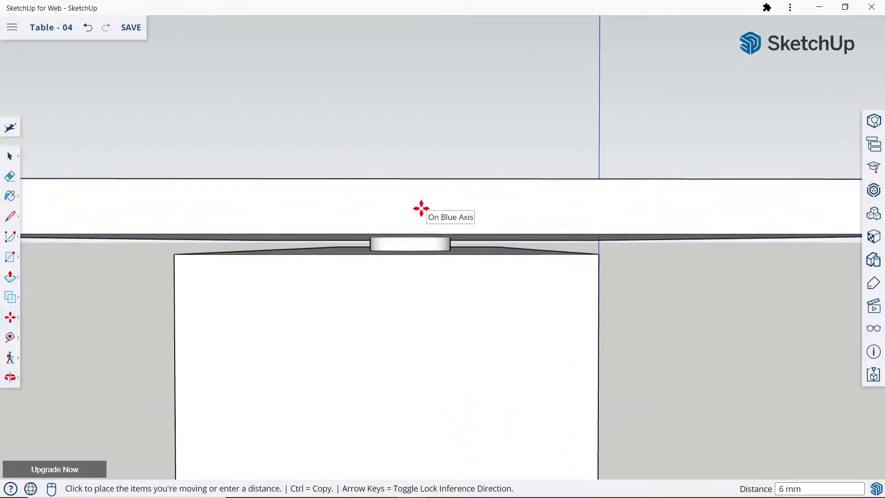
pyautogui.click(421, 208)
pyautogui.scroll(-3, 456, 197)
pyautogui.scroll(-2, 444, 202)
# Slide the tabletop along red to centre it over the frame
pyautogui.moveTo(446, 203)
pyautogui.mouseDown(button='middle')
pyautogui.moveTo(460, 278)
pyautogui.moveTo(421, 290)
pyautogui.moveTo(604, 239)
pyautogui.moveTo(504, 264)
pyautogui.moveTo(508, 256)
pyautogui.mouseUp(button='middle')
pyautogui.scroll(-3, 459, 278)
pyautogui.scroll(3, 505, 244)
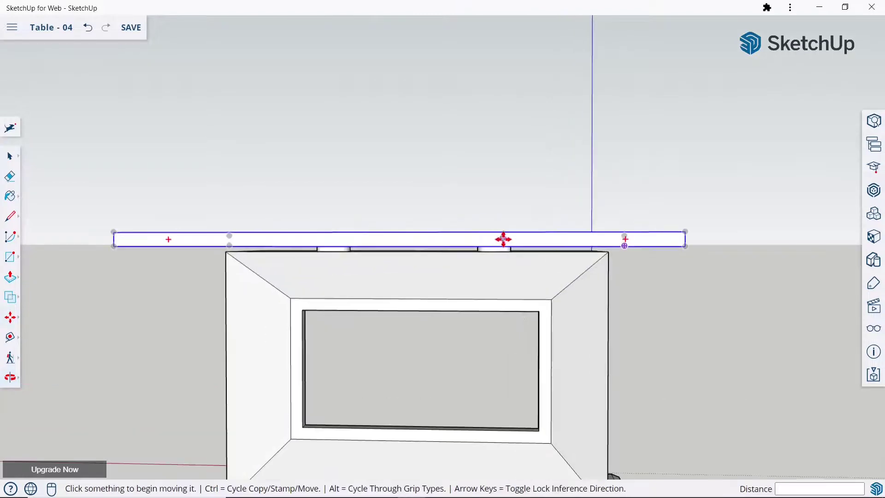
pyautogui.click(488, 241)
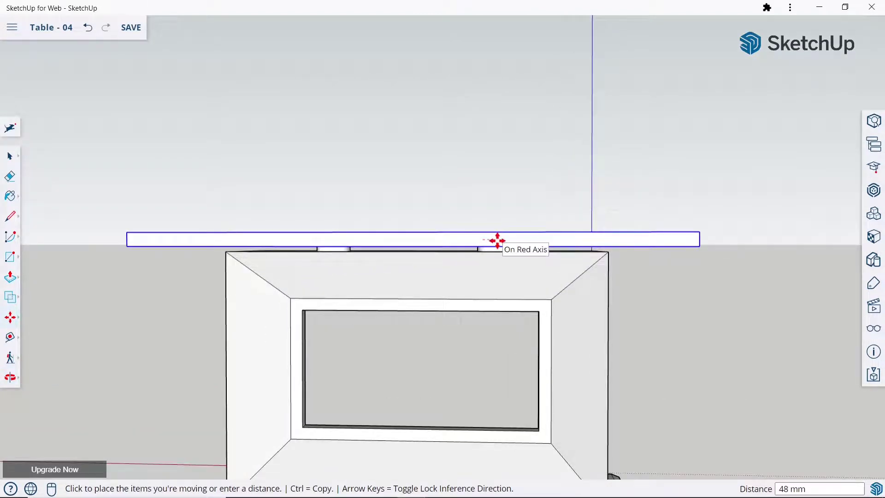
pyautogui.click(497, 240)
pyautogui.scroll(-5, 411, 202)
pyautogui.moveTo(410, 202)
pyautogui.mouseDown(button='middle')
pyautogui.moveTo(487, 360)
pyautogui.moveTo(478, 244)
pyautogui.moveTo(399, 292)
pyautogui.moveTo(427, 237)
pyautogui.moveTo(465, 259)
pyautogui.moveTo(448, 263)
pyautogui.mouseUp(button='middle')
pyautogui.press('m')
pyautogui.click(10, 156)
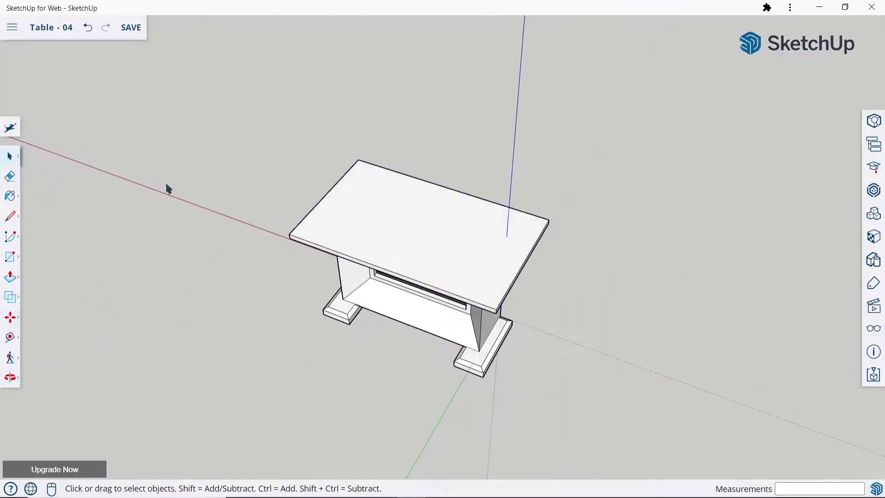
# Select the beveled frame's connected geometry and choose Make Group from its context menu
pyautogui.moveTo(261, 189)
pyautogui.mouseDown(button='middle')
pyautogui.moveTo(464, 193)
pyautogui.moveTo(467, 158)
pyautogui.mouseUp(button='middle')
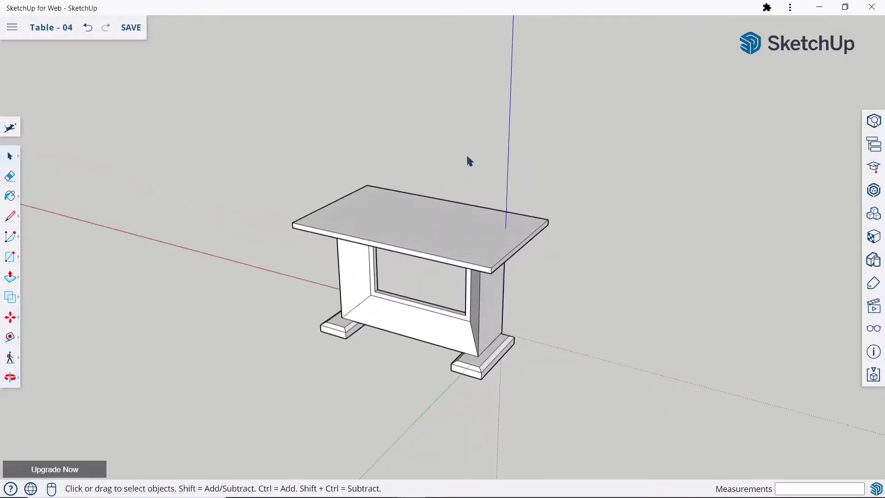
pyautogui.tripleClick(500, 296)
pyautogui.rightClick(498, 299)
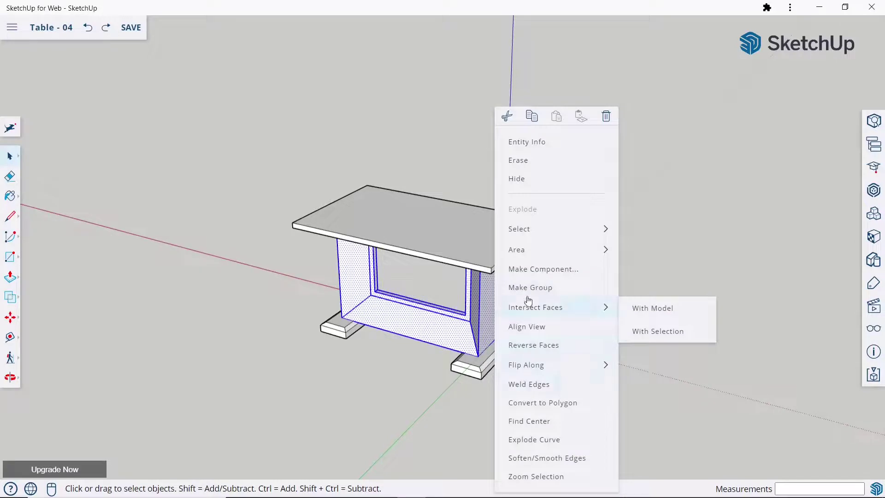
pyautogui.click(559, 292)
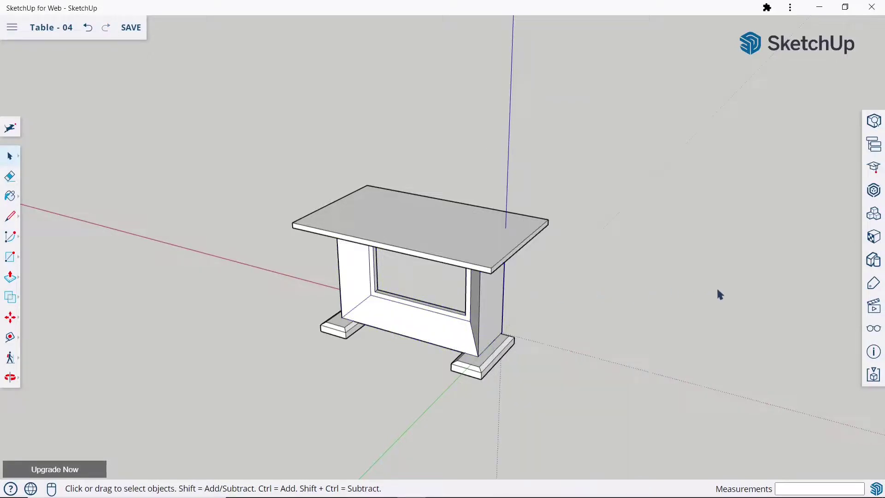
# Paint the tabletop translucent blue glass and the feet and frame with wood
pyautogui.click(874, 237)
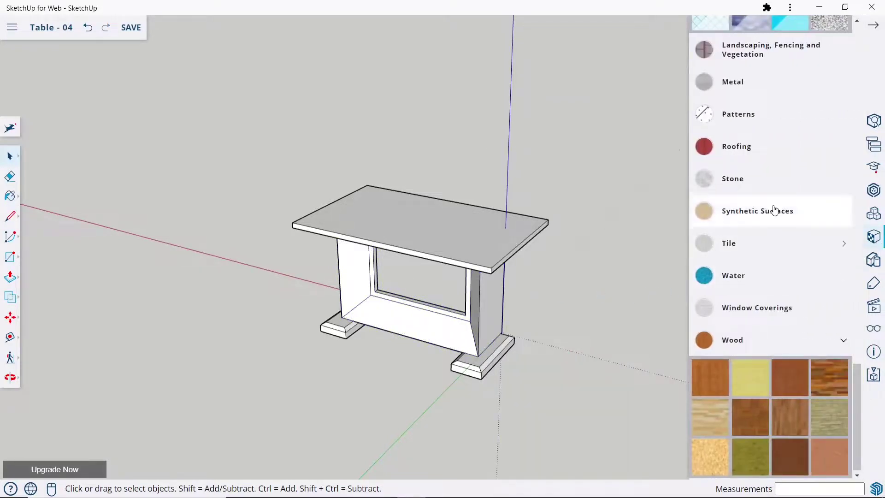
pyautogui.scroll(5, 747, 184)
pyautogui.click(834, 273)
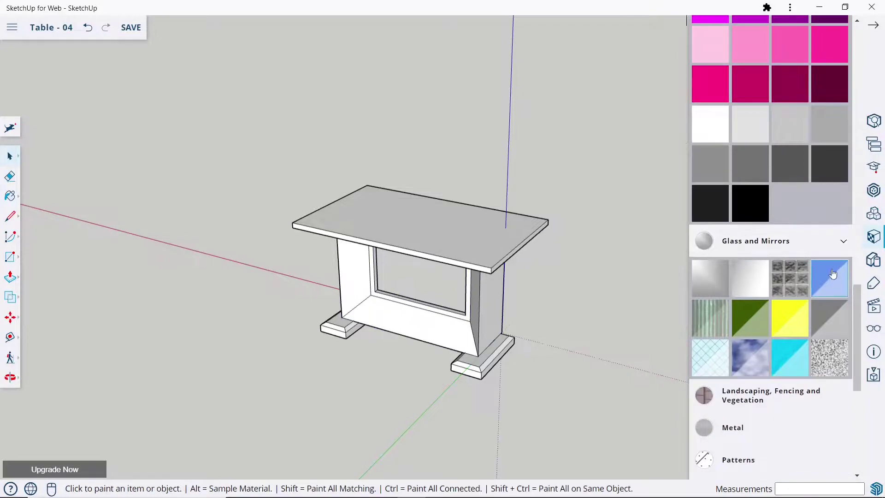
pyautogui.click(421, 222)
pyautogui.scroll(-5, 792, 312)
pyautogui.scroll(-3, 796, 318)
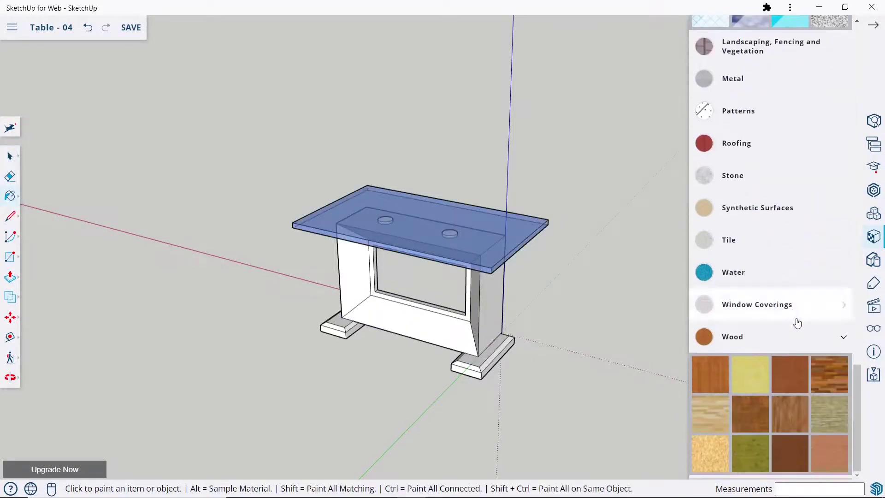
pyautogui.click(504, 350)
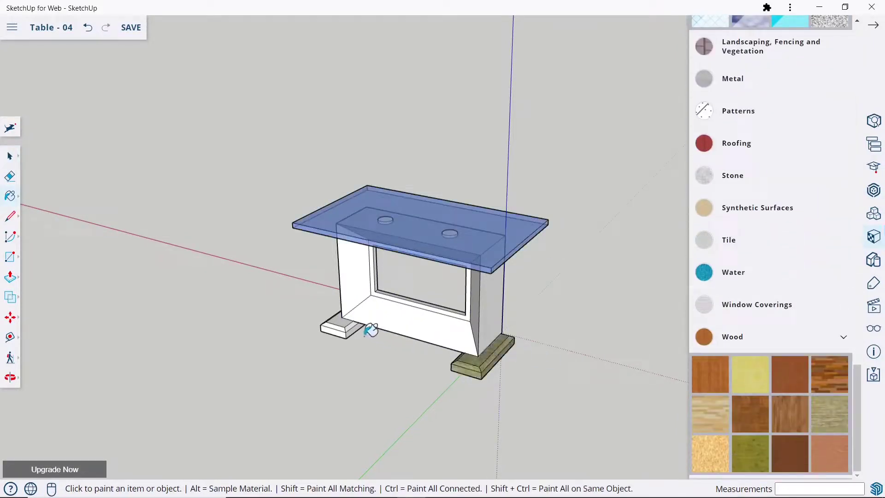
pyautogui.click(359, 328)
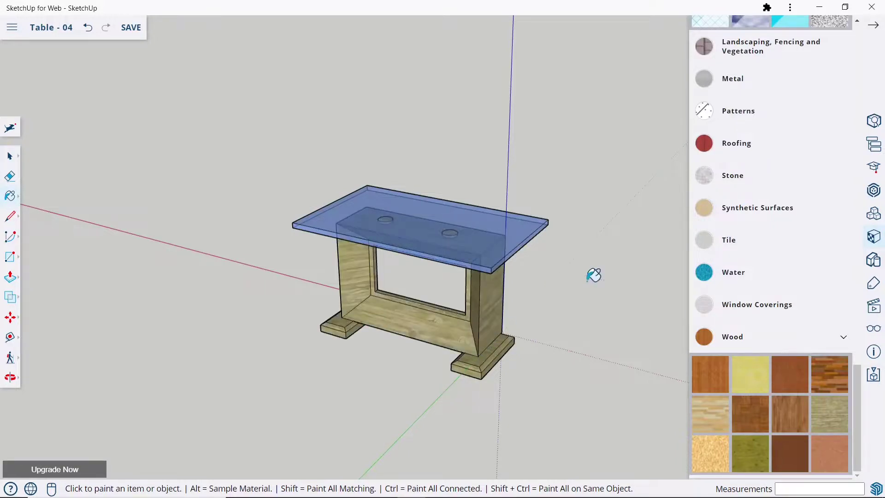
pyautogui.click(873, 25)
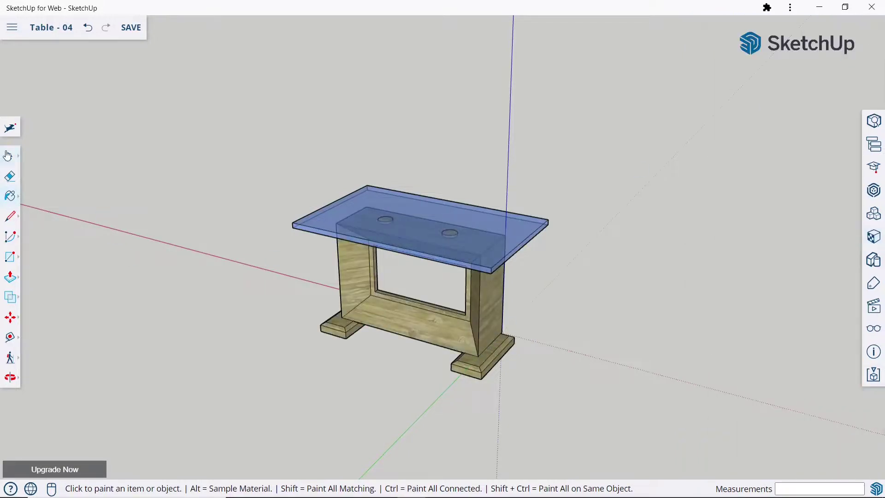
pyautogui.click(10, 155)
# Hide the model axes and guides in the Display settings
pyautogui.click(879, 327)
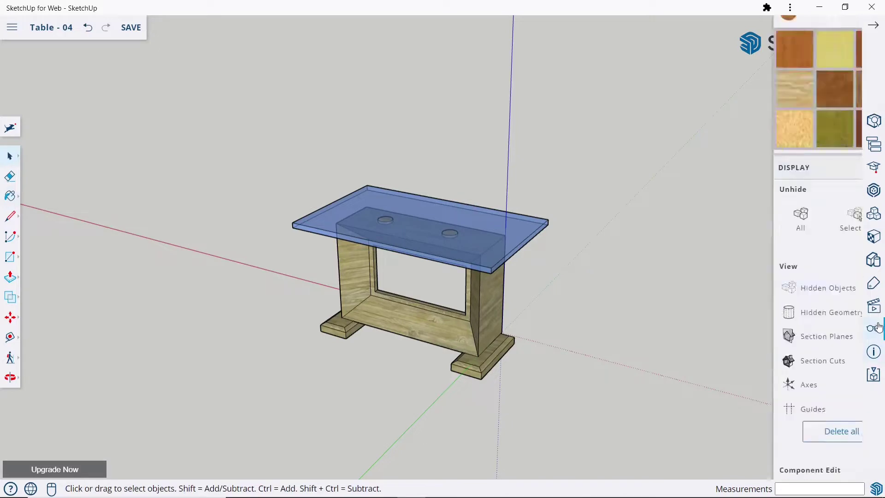
pyautogui.click(838, 269)
pyautogui.click(837, 244)
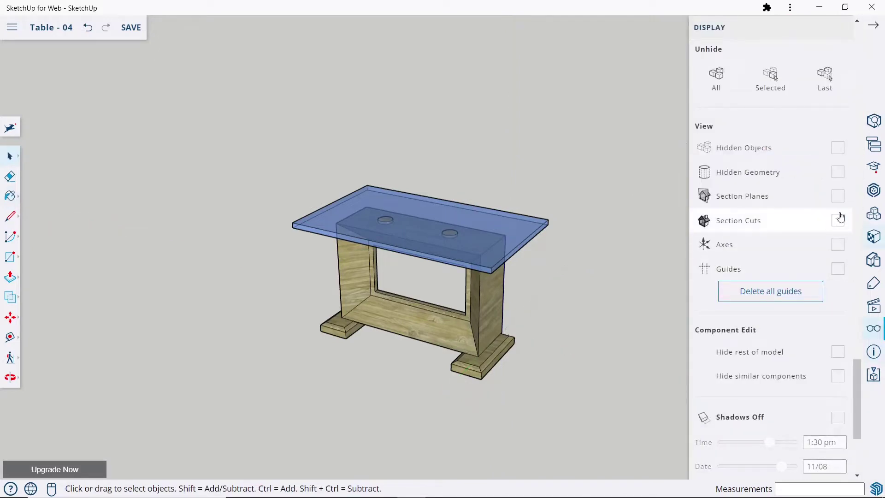
pyautogui.click(873, 25)
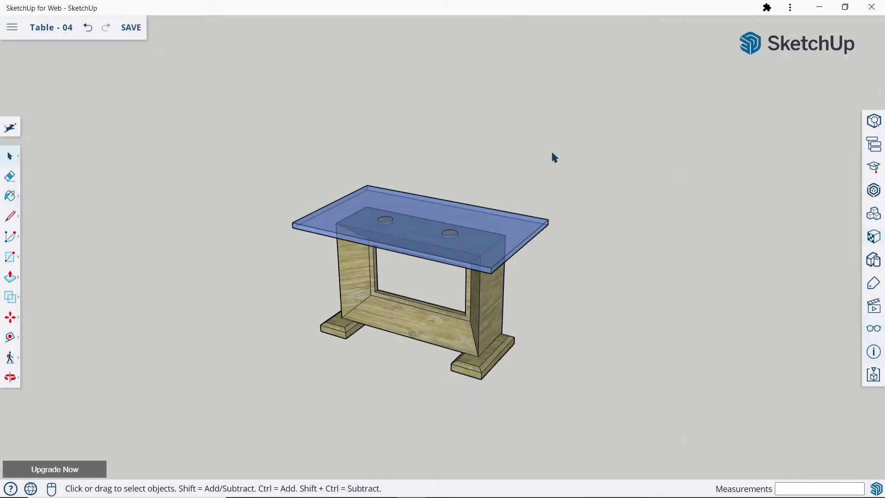
pyautogui.click(6, 376)
pyautogui.moveTo(437, 319)
pyautogui.mouseDown()
pyautogui.moveTo(470, 319)
pyautogui.moveTo(419, 320)
pyautogui.moveTo(453, 308)
pyautogui.moveTo(383, 292)
pyautogui.moveTo(453, 284)
pyautogui.moveTo(524, 300)
pyautogui.moveTo(385, 260)
pyautogui.mouseUp()
pyautogui.scroll(3, 381, 166)
pyautogui.scroll(-1, 393, 186)
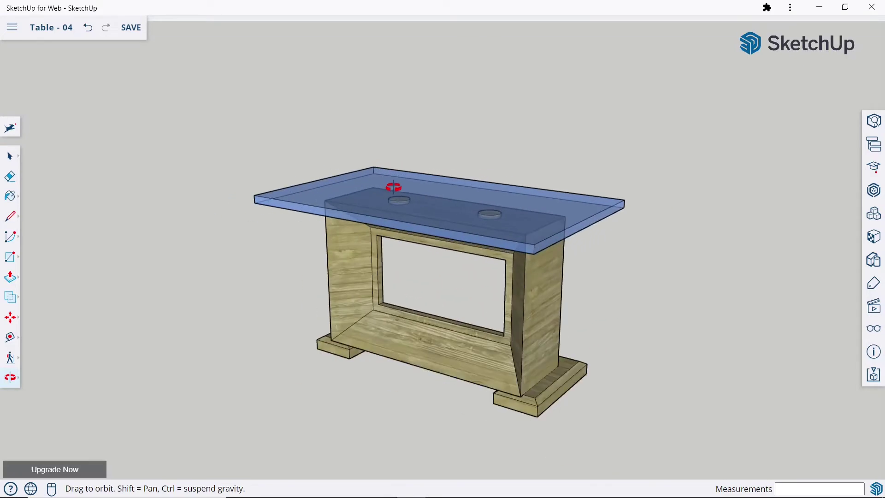